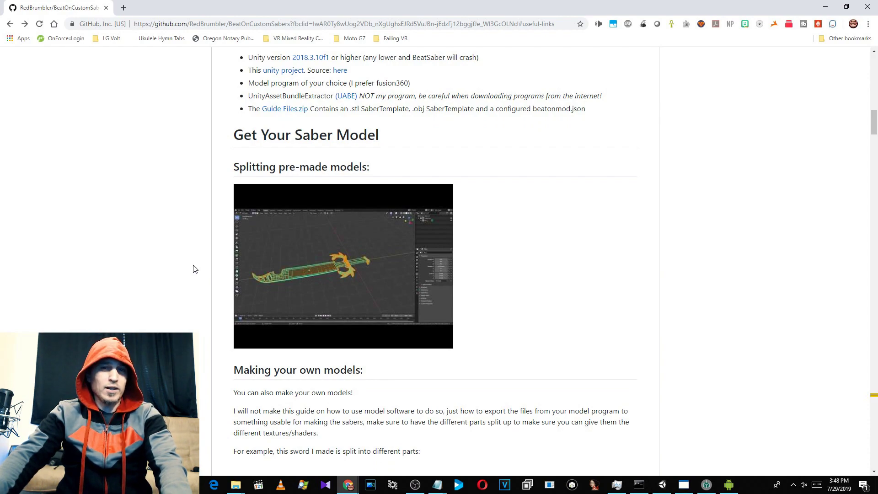
pyautogui.scroll(-4, 194, 269)
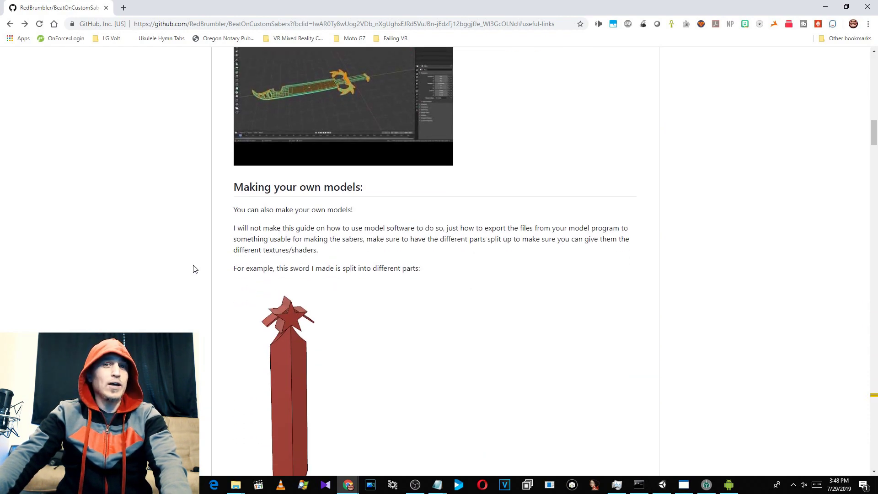
pyautogui.scroll(5, 203, 186)
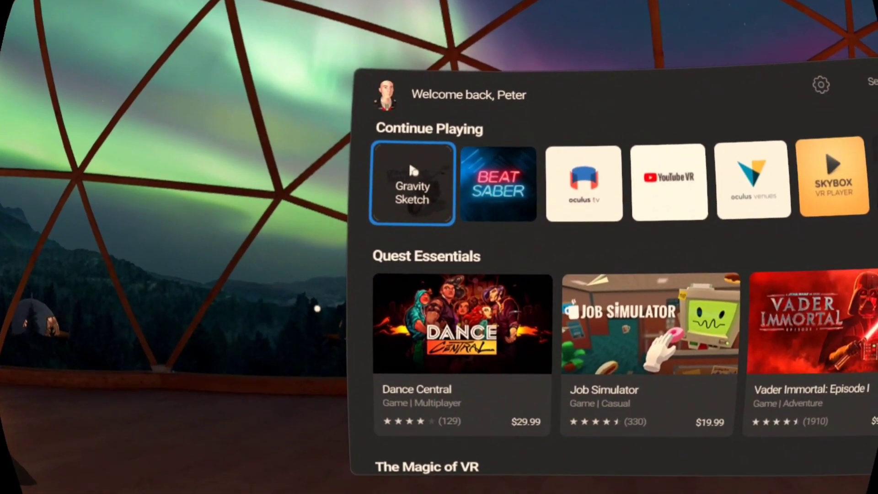
# Step: Launch Gravity Sketch on the headset and open the BeatSaberGuide sketch
pyautogui.click(410, 167)
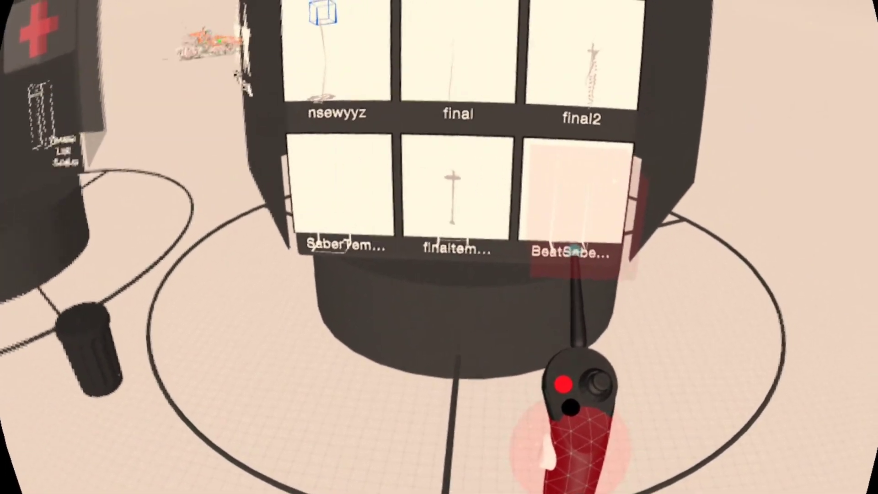
pyautogui.click(574, 250)
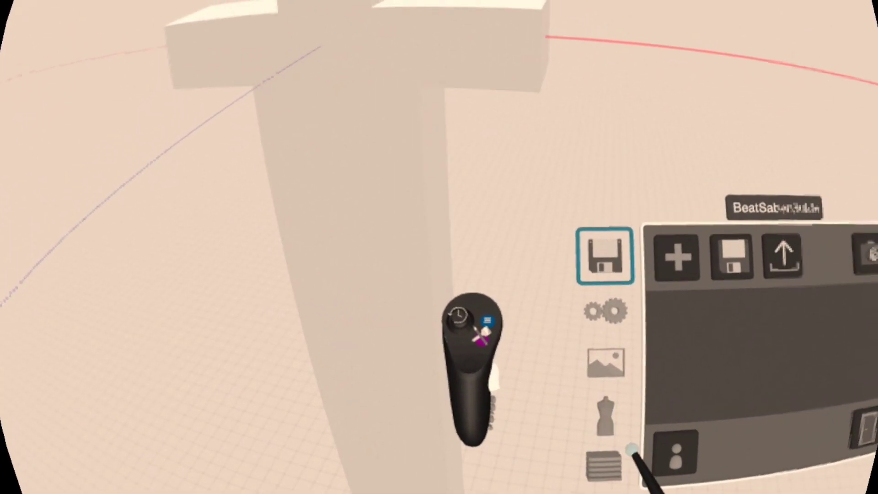
# Step: Turn the World Axis display off and back on in the sketch settings
pyautogui.click(549, 369)
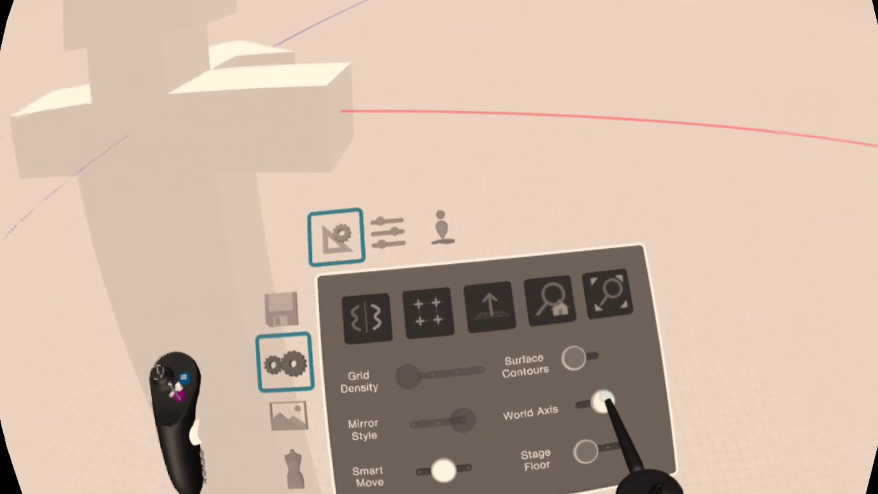
pyautogui.click(603, 401)
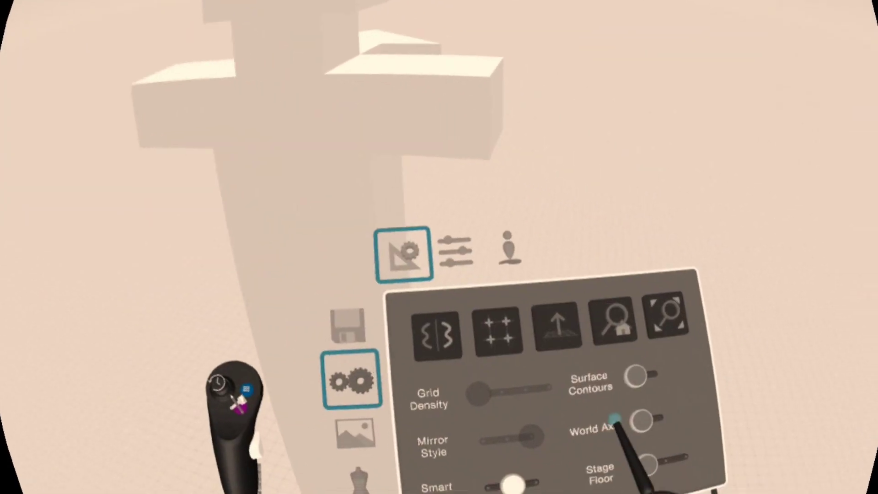
pyautogui.click(619, 426)
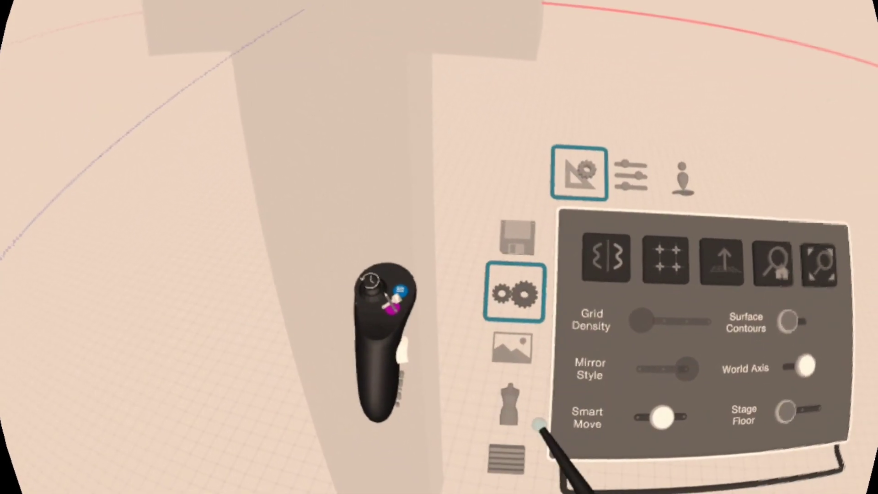
# Step: Lower the visibility of Layer 1 so the saber template becomes translucent
pyautogui.click(505, 458)
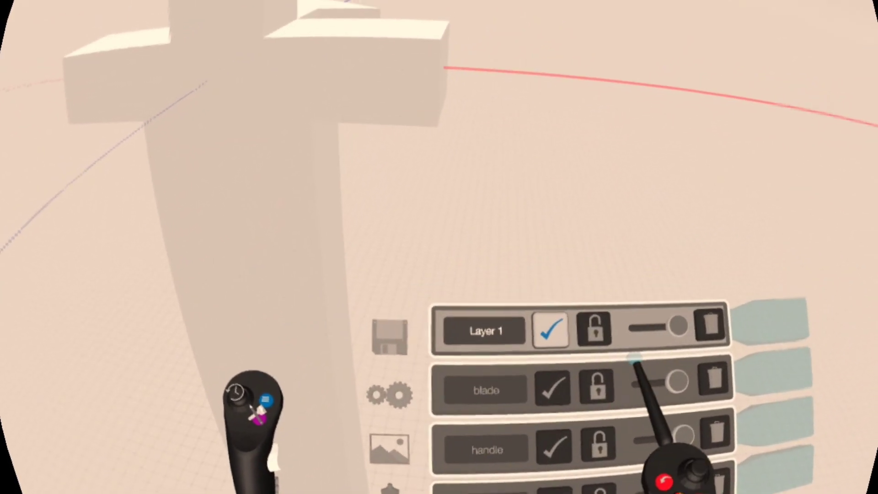
pyautogui.moveTo(664, 326); pyautogui.dragTo(639, 349)
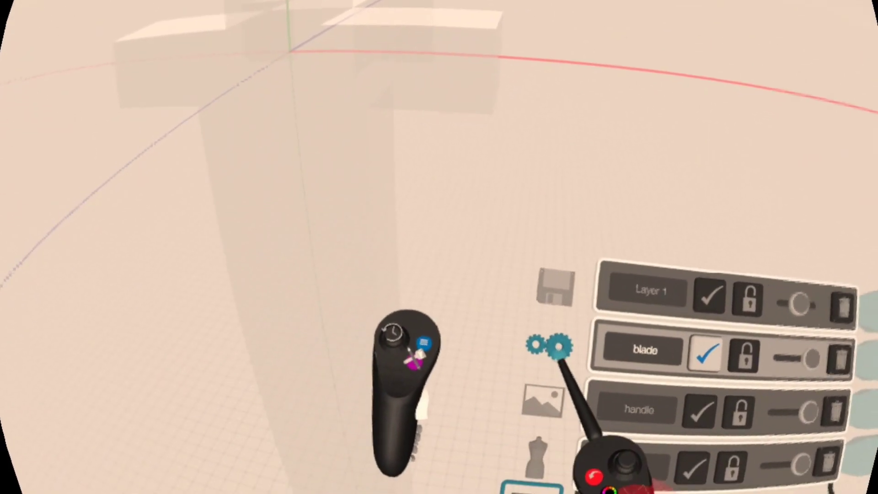
pyautogui.click(557, 419)
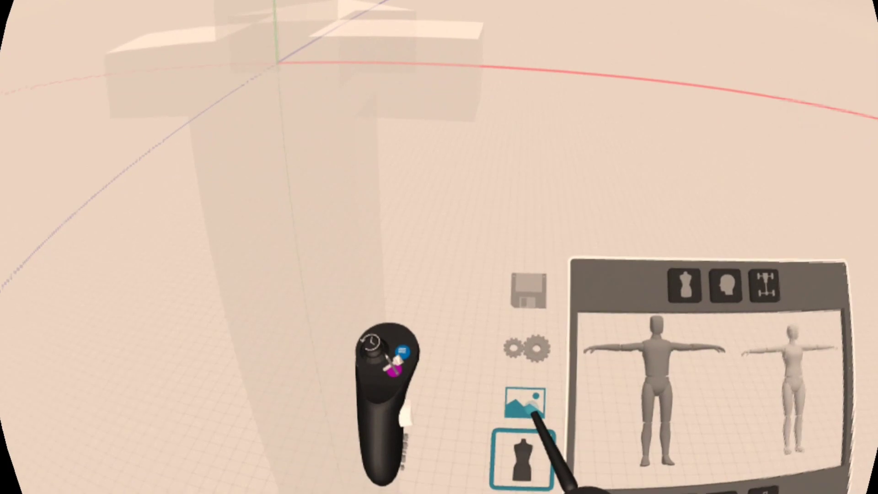
pyautogui.click(522, 403)
pyautogui.click(528, 461)
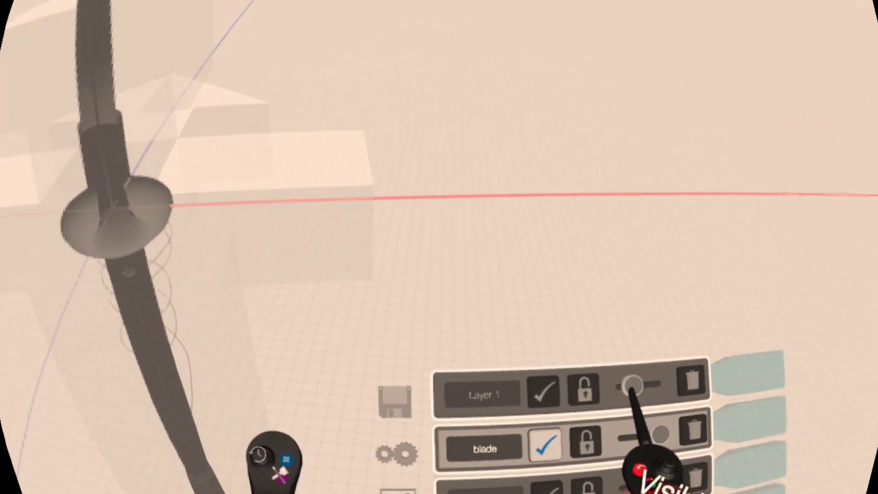
# Step: Hide the template on Layer 1 and export the saber as a double-sided OBJ in metres
pyautogui.moveTo(699, 311); pyautogui.dragTo(682, 312)
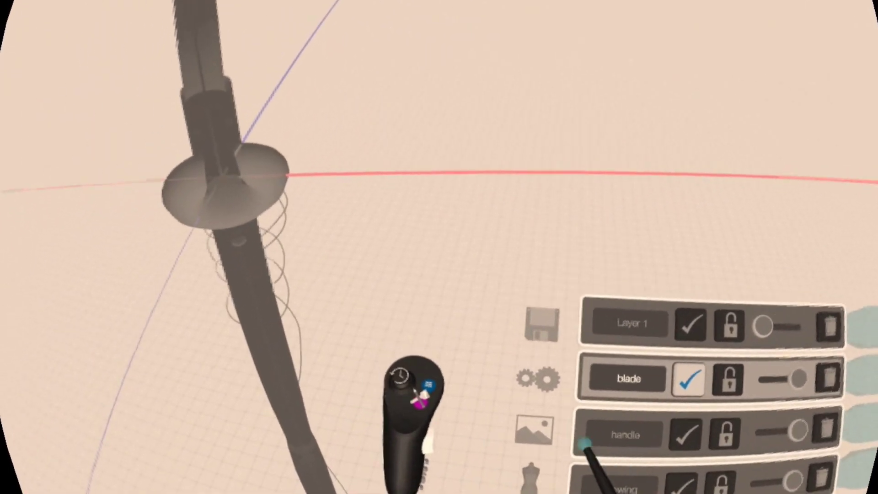
pyautogui.click(373, 370)
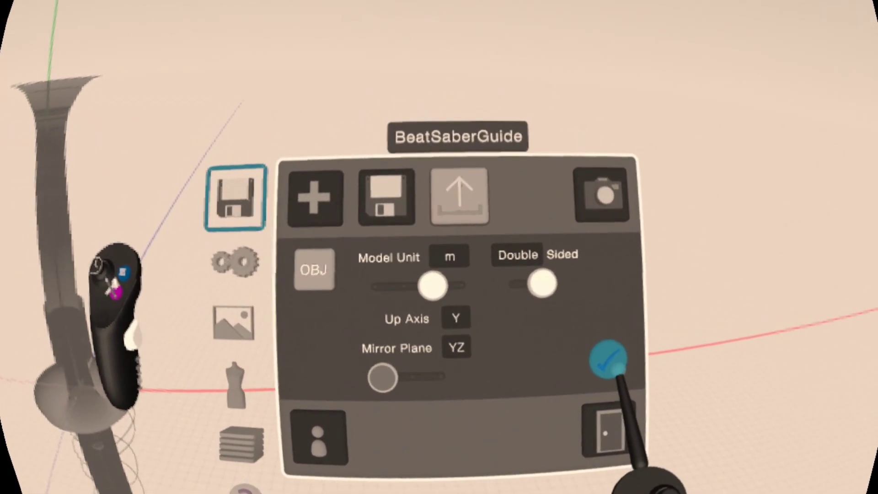
pyautogui.click(608, 359)
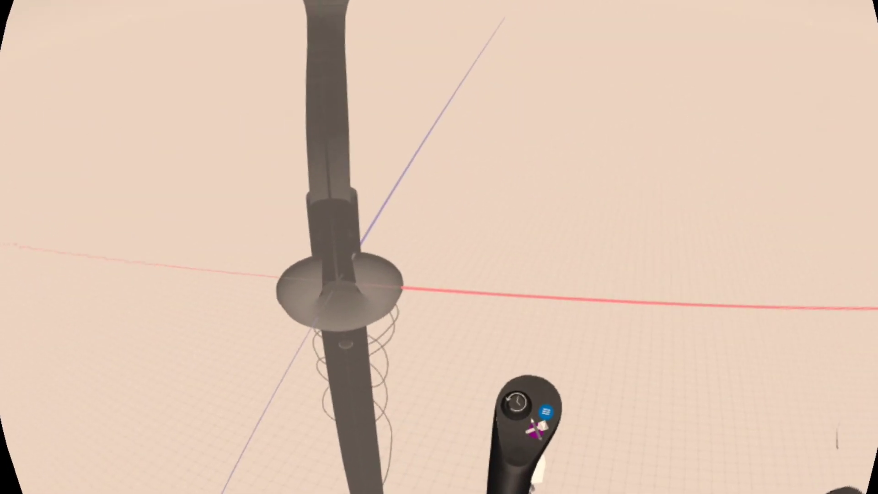
# Step: Open the sketch's name for editing and keep it as saber008
pyautogui.press('Escape')
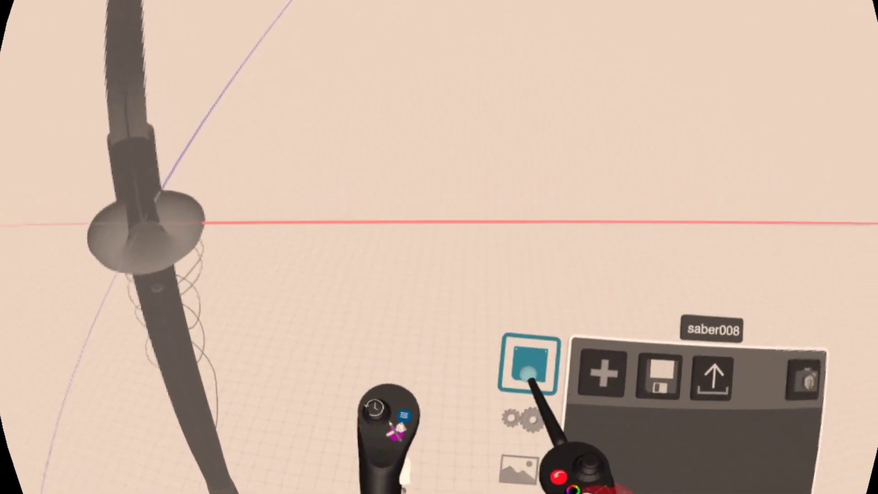
pyautogui.click(699, 320)
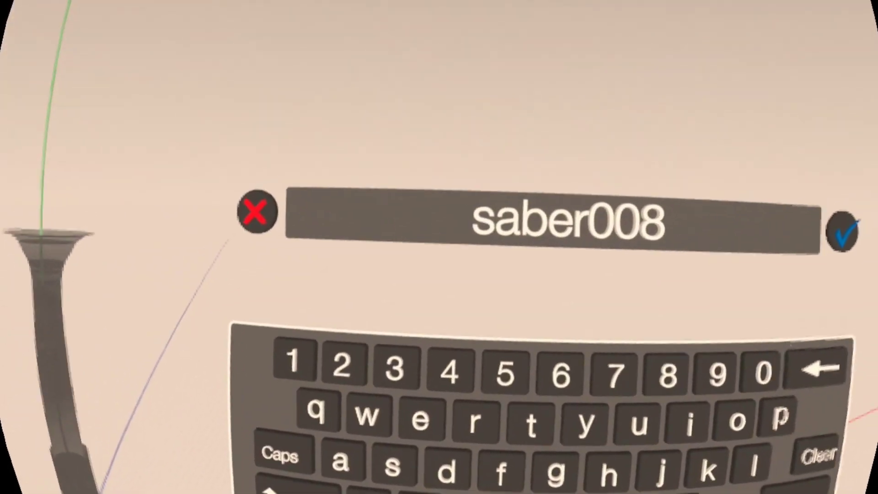
pyautogui.click(666, 251)
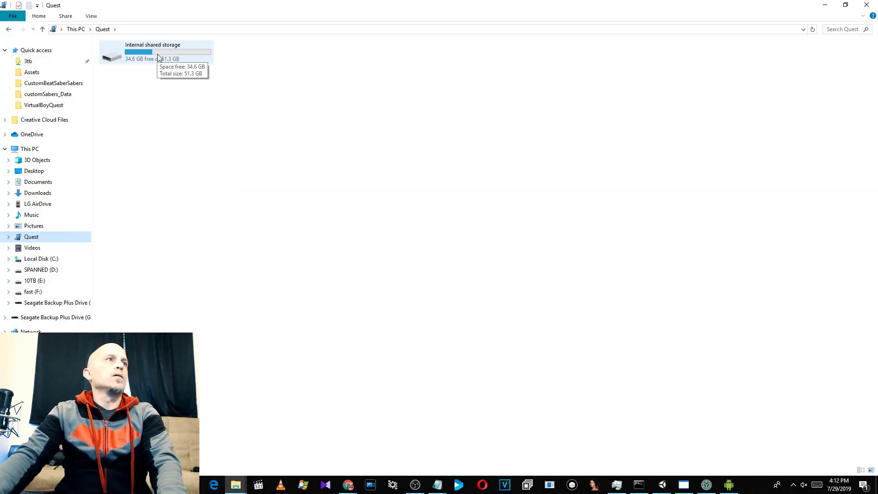
# Step: In File Explorer, open Gravity Sketch's Exported Sketches folder on the Quest's internal shared storage
pyautogui.doubleClick(156, 53)
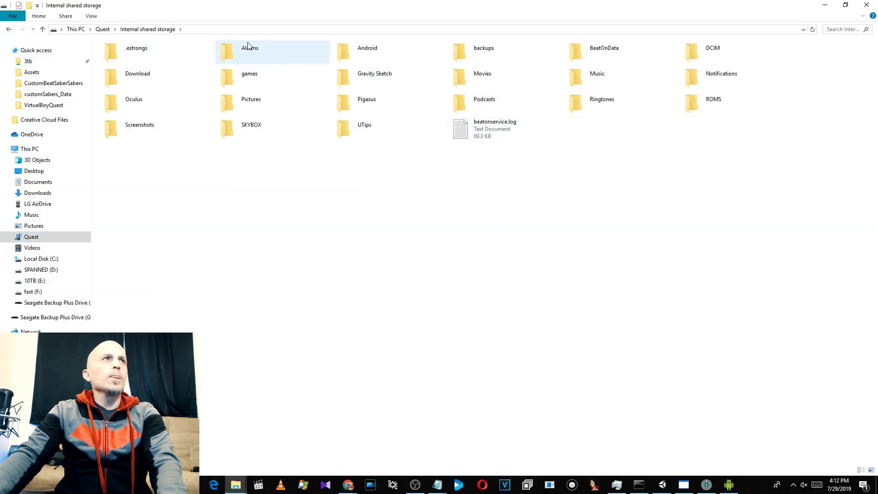
pyautogui.doubleClick(370, 78)
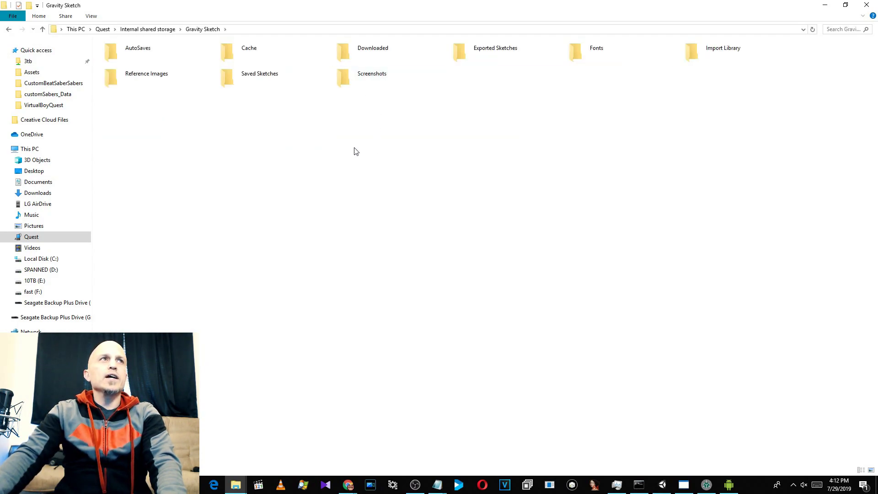
pyautogui.doubleClick(472, 53)
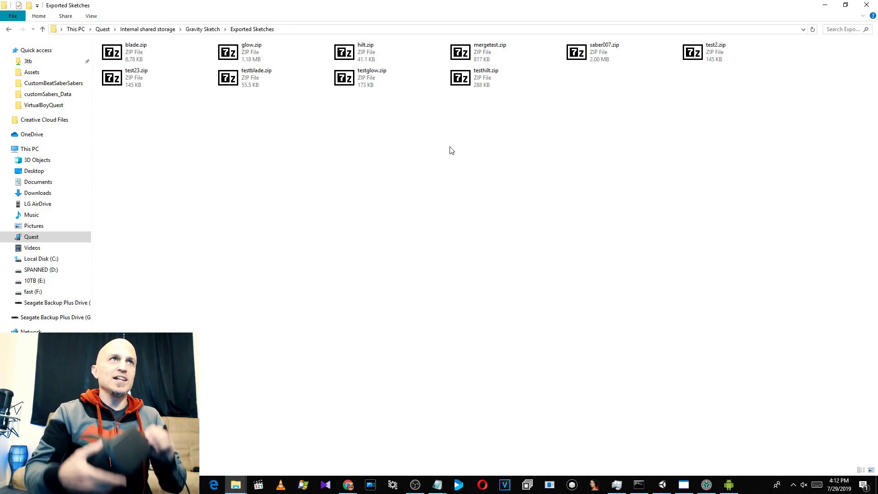
pyautogui.hotkey('alt', 'Tab')
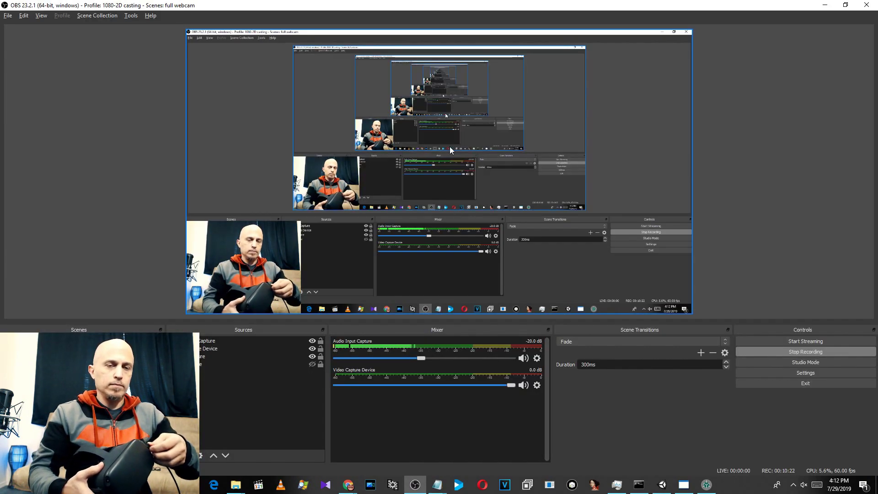
pyautogui.hotkey('alt', 'Tab')
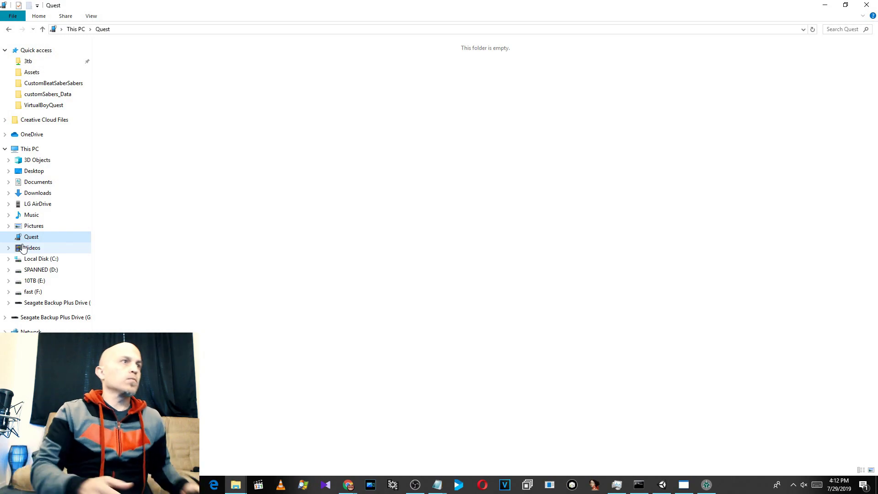
pyautogui.hotkey('alt', 'Tab')
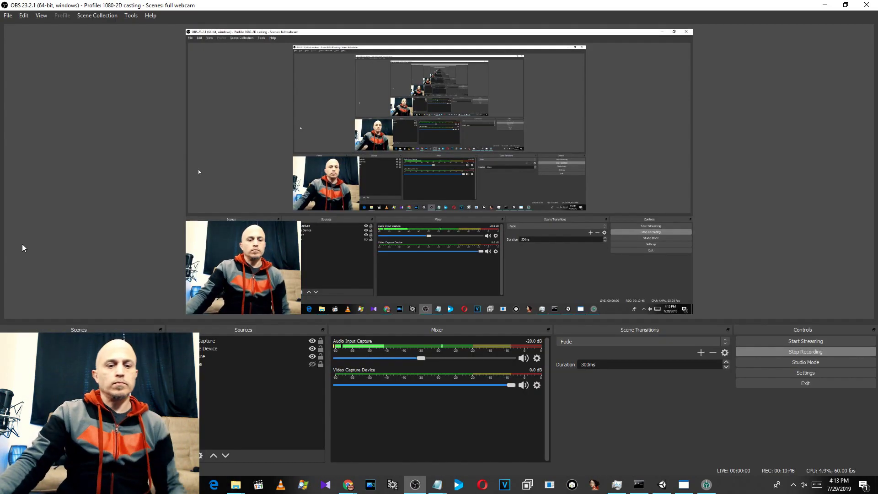
pyautogui.hotkey('alt', 'Tab')
# Step: Copy saber007.zip and saber008.zip from Exported Sketches and open the CustomBeatSaberSabers folder in the other Explorer window
pyautogui.click(706, 54)
pyautogui.keyDown('ctrl'); pyautogui.click(588, 61); pyautogui.keyUp('ctrl')
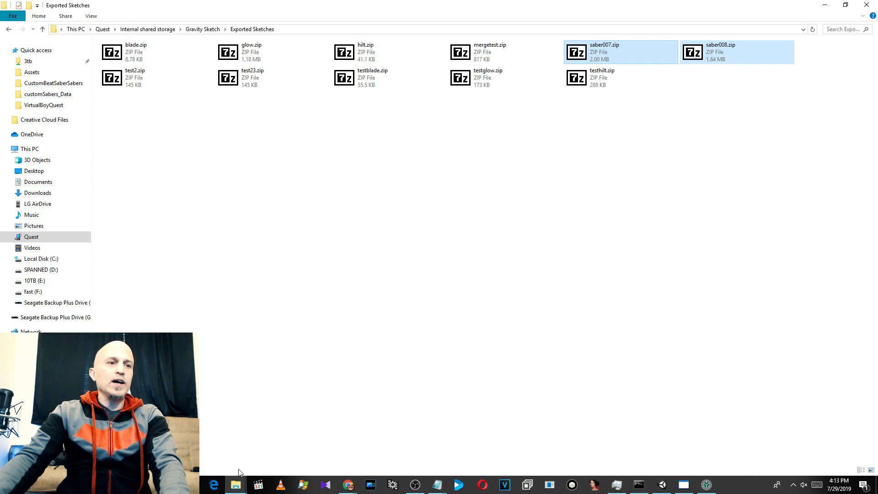
pyautogui.moveTo(236, 484)
pyautogui.click(259, 448)
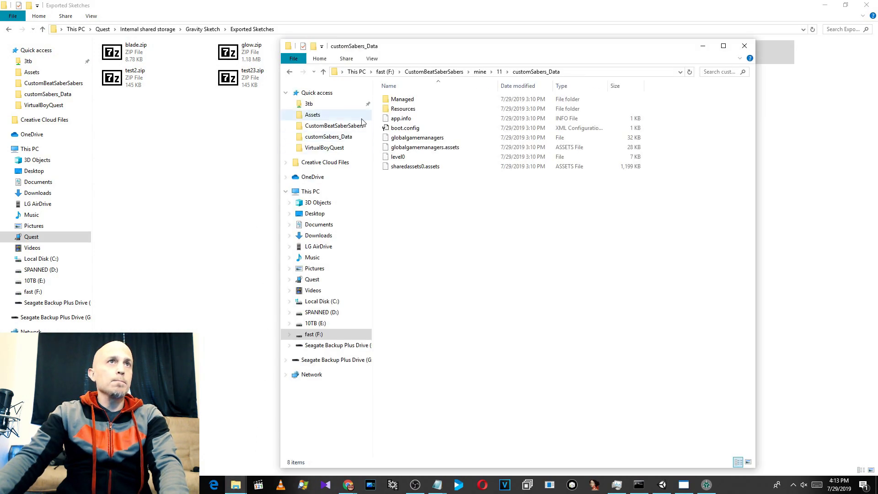
pyautogui.click(356, 126)
# Step: Review the downloaded files in CustomBeatSaberSabers: the asset extractor, Unity project and guide archives, and the Unity installer
pyautogui.click(175, 204)
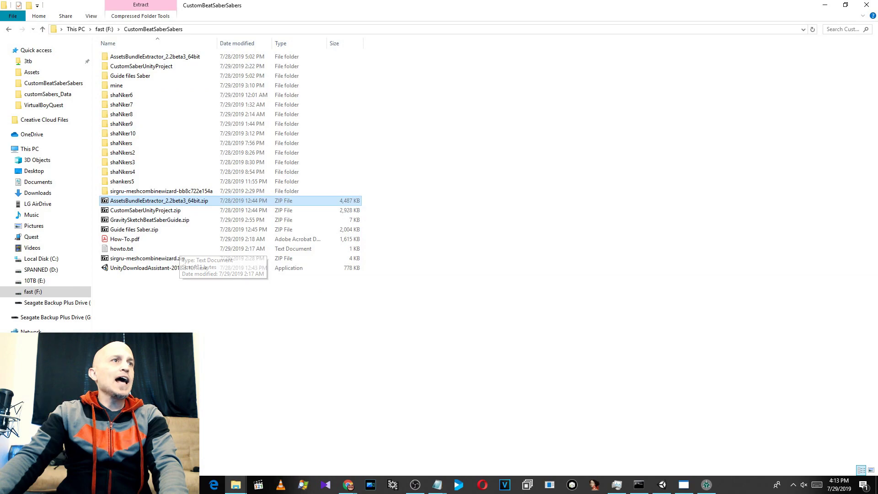
pyautogui.keyDown('ctrl'); pyautogui.click(151, 212); pyautogui.keyUp('ctrl')
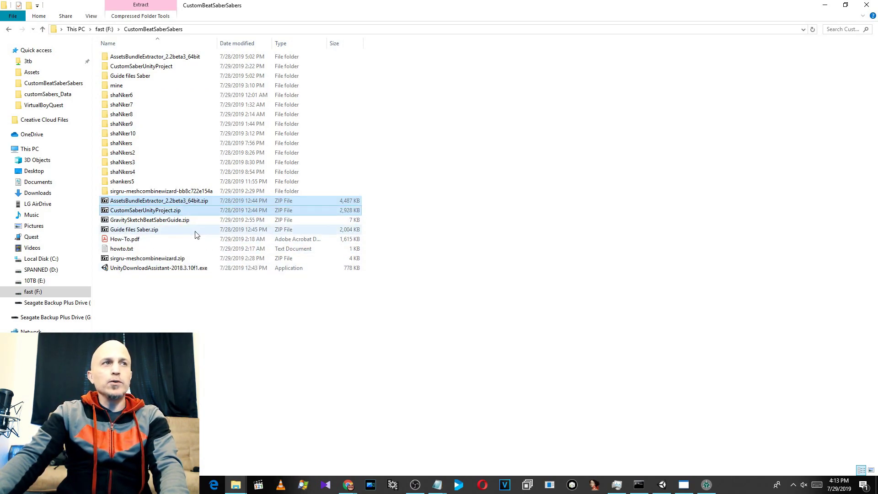
pyautogui.keyDown('ctrl'); pyautogui.click(156, 223); pyautogui.keyUp('ctrl')
pyautogui.click(156, 221)
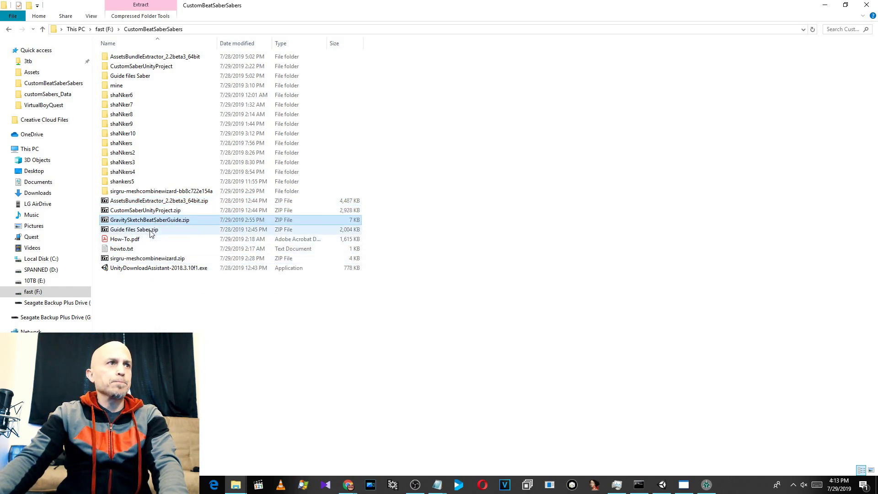
pyautogui.click(233, 359)
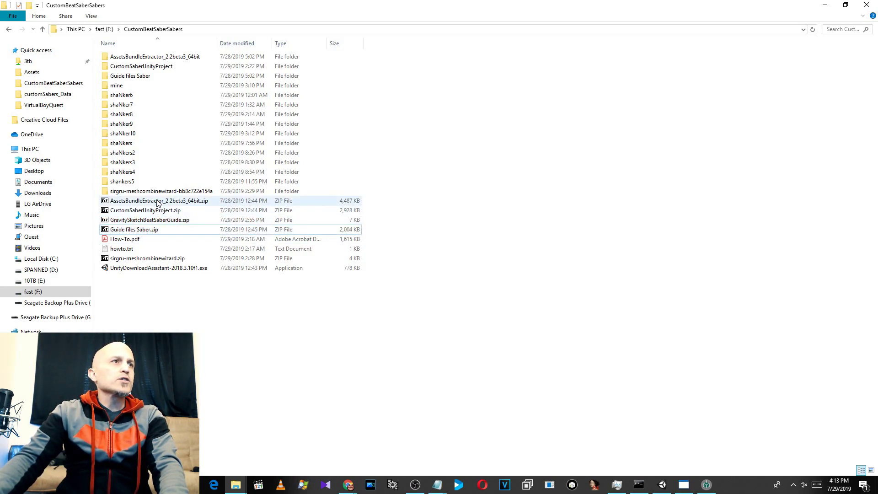
pyautogui.click(151, 268)
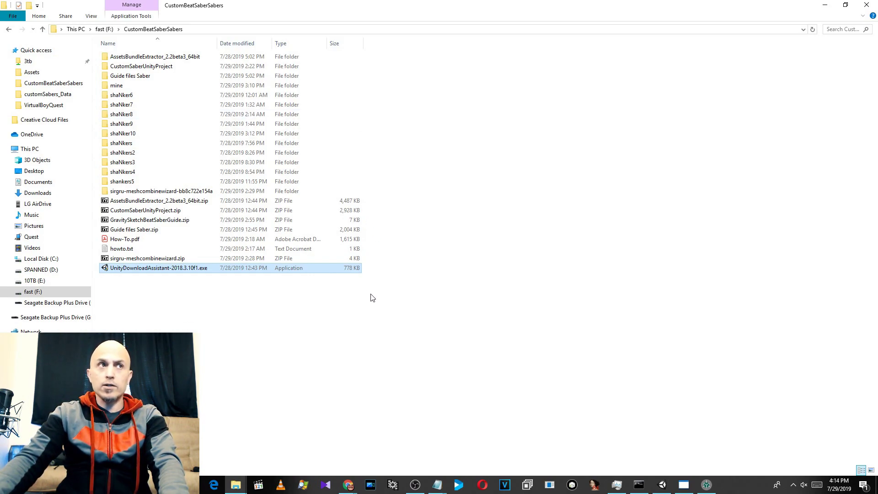
# Step: Create a folder named shanker11 in CustomBeatSaberSabers and open it
pyautogui.click(117, 85)
pyautogui.click(39, 16)
pyautogui.click(218, 43)
pyautogui.write('shanker11')
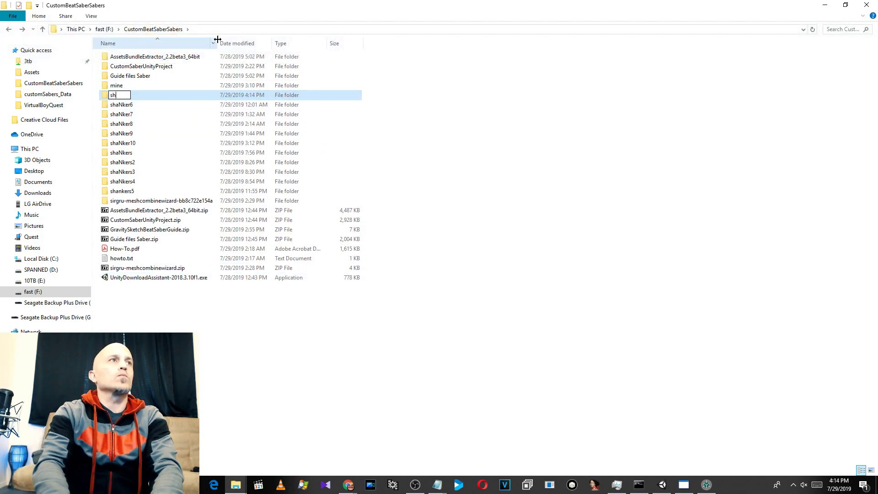
pyautogui.press('Return')
pyautogui.press('Return')
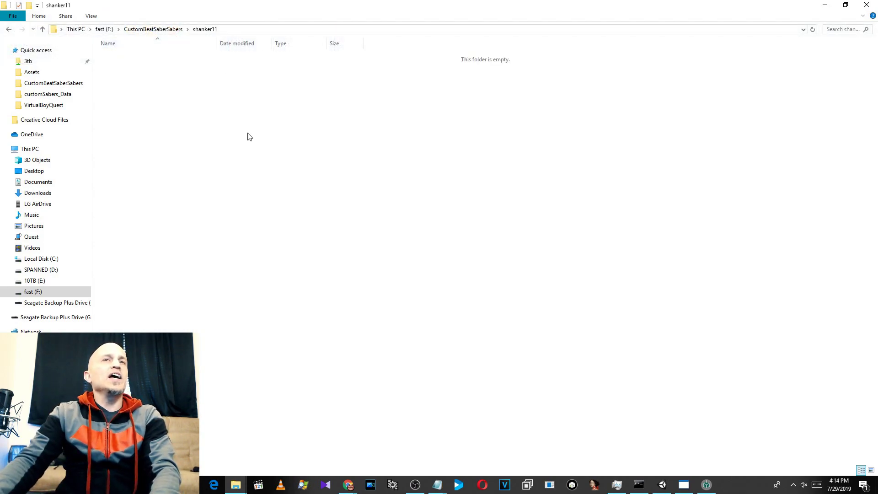
# Step: Paste saber007.zip and saber008.zip into shanker11 and extract both archives there
pyautogui.hotkey('ctrl', 'v')
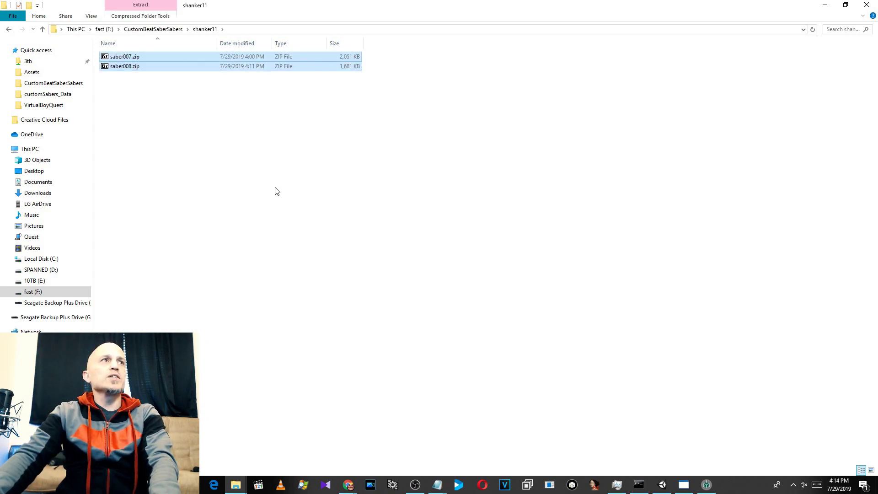
pyautogui.rightClick(125, 66)
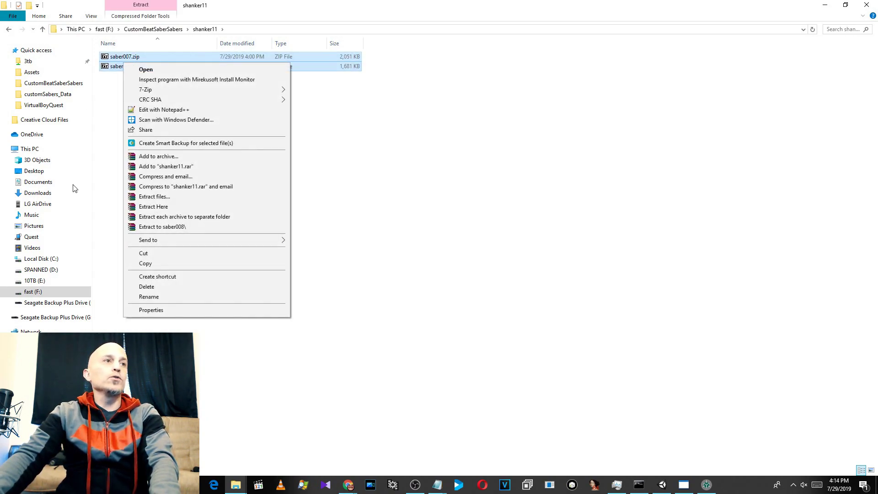
pyautogui.click(163, 209)
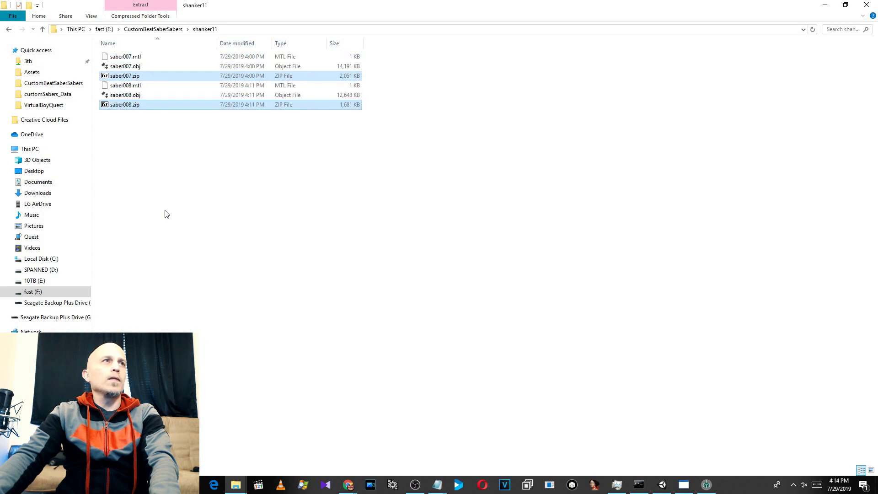
# Step: Open the sabers.unity scene from the Assets folder of CustomSaberUnityProject in CustomBeatSaberSabers
pyautogui.click(166, 214)
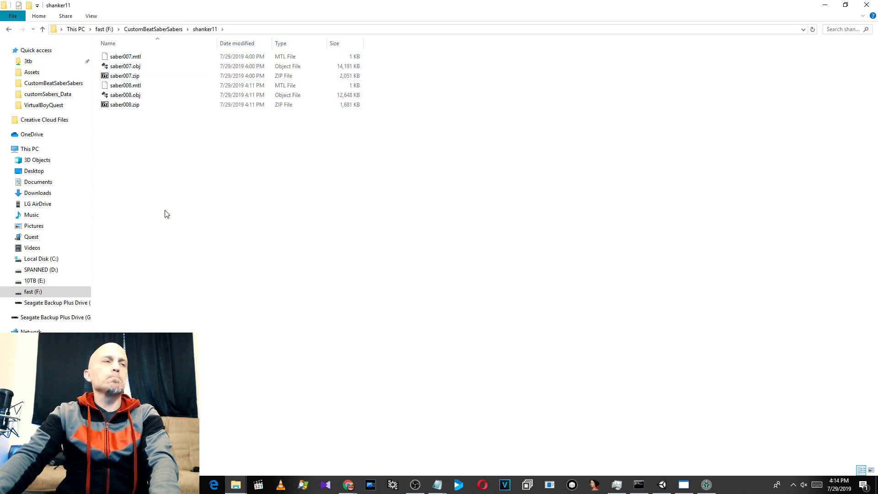
pyautogui.click(152, 29)
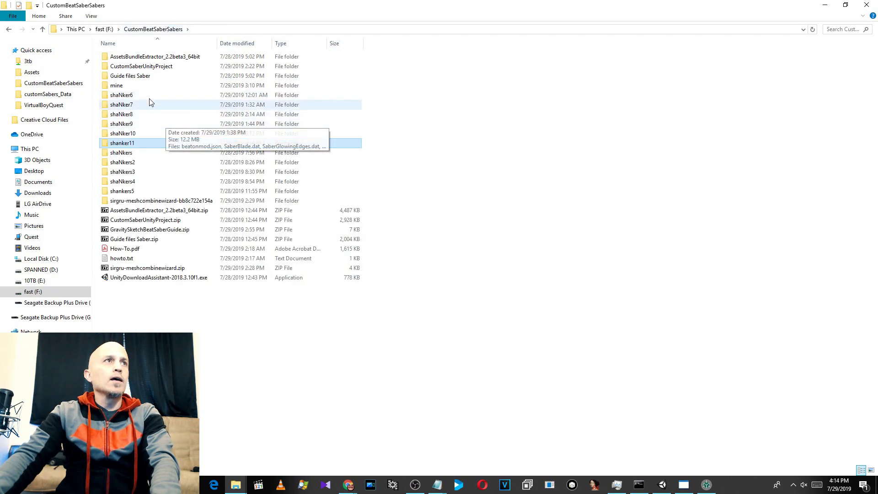
pyautogui.doubleClick(167, 67)
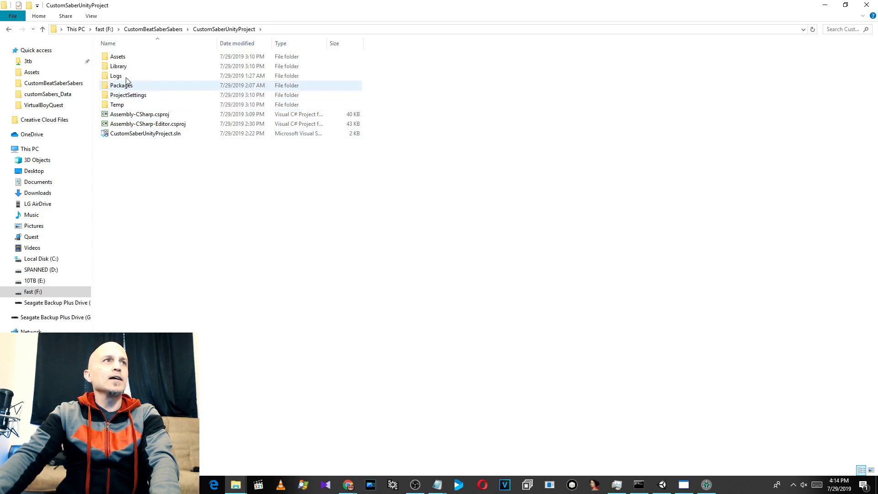
pyautogui.doubleClick(117, 57)
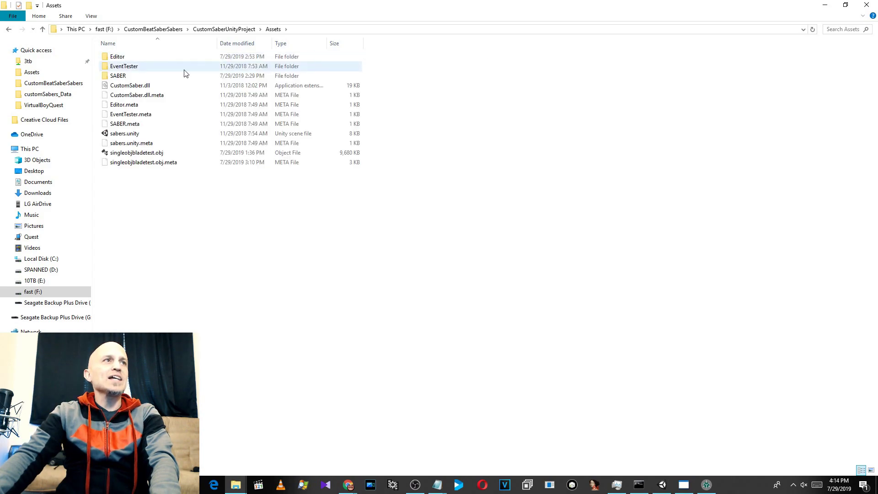
pyautogui.doubleClick(133, 136)
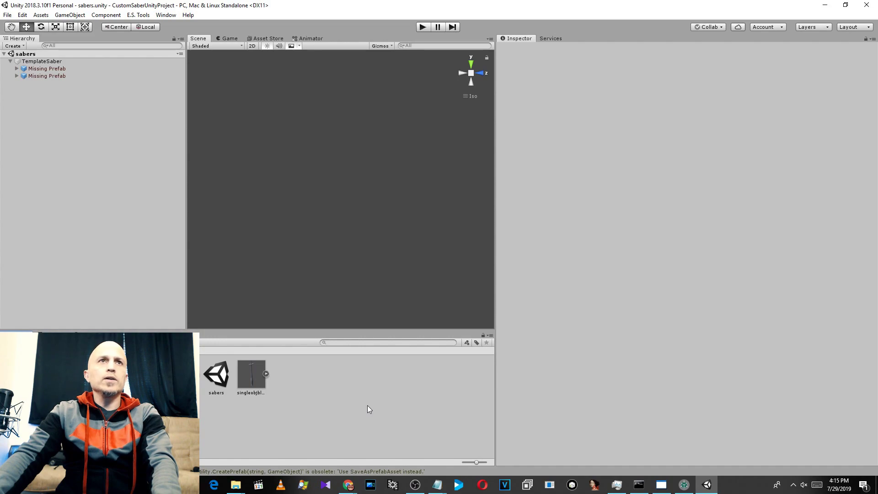
# Step: Import saber008.obj from the shanker11 folder into the Unity project's assets
pyautogui.hotkey('alt', 'Tab')
pyautogui.hotkey('alt', 'Tab')
pyautogui.hotkey('alt', 'shift', 'Tab')
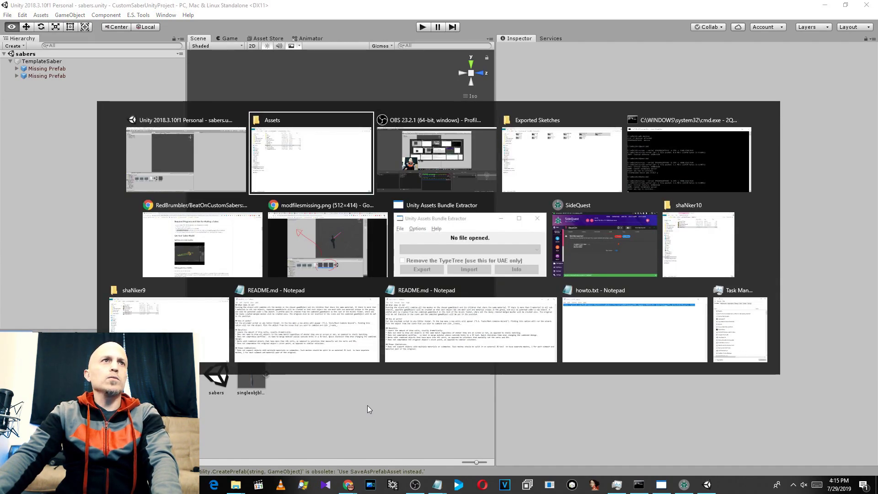
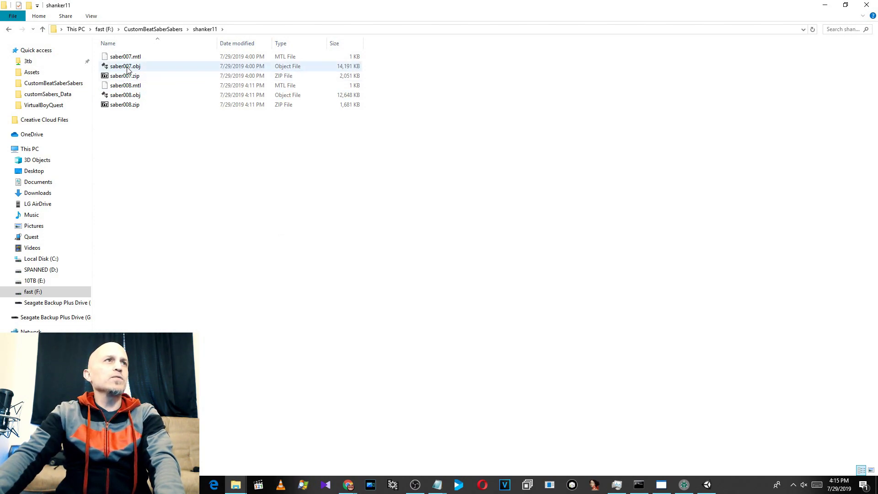
pyautogui.moveTo(125, 95); pyautogui.dragTo(324, 397)
pyautogui.hotkey('alt', 'Tab')
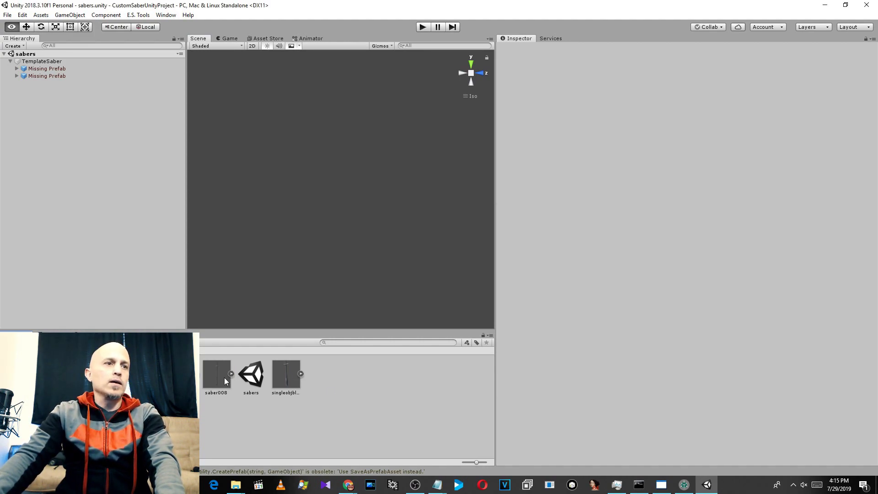
# Step: Add the saber008 model to the sabers scene and inspect its parts s.0033, s.0034 and s.0035 individually
pyautogui.click(219, 379)
pyautogui.click(64, 154)
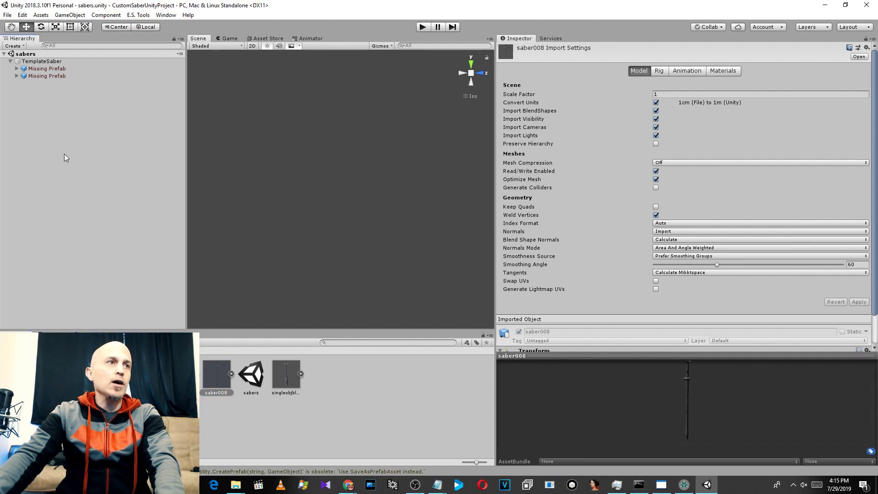
pyautogui.moveTo(29, 119); pyautogui.dragTo(28, 119)
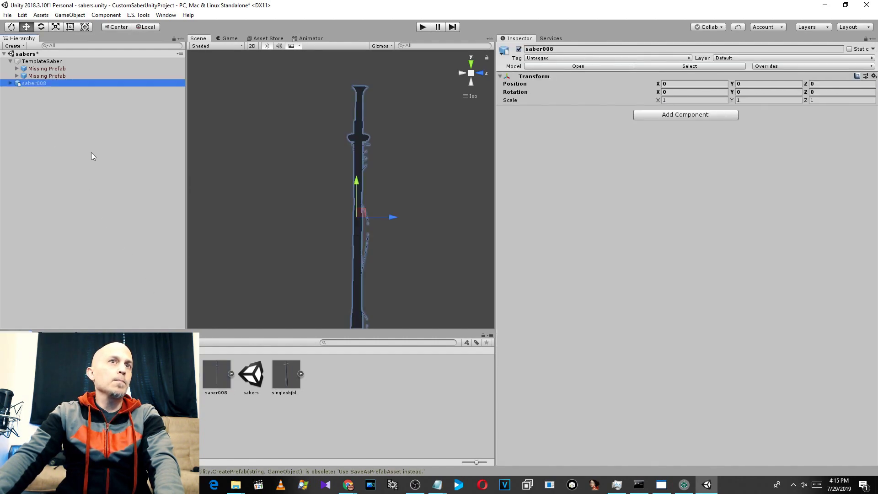
pyautogui.click(10, 83)
pyautogui.click(39, 98)
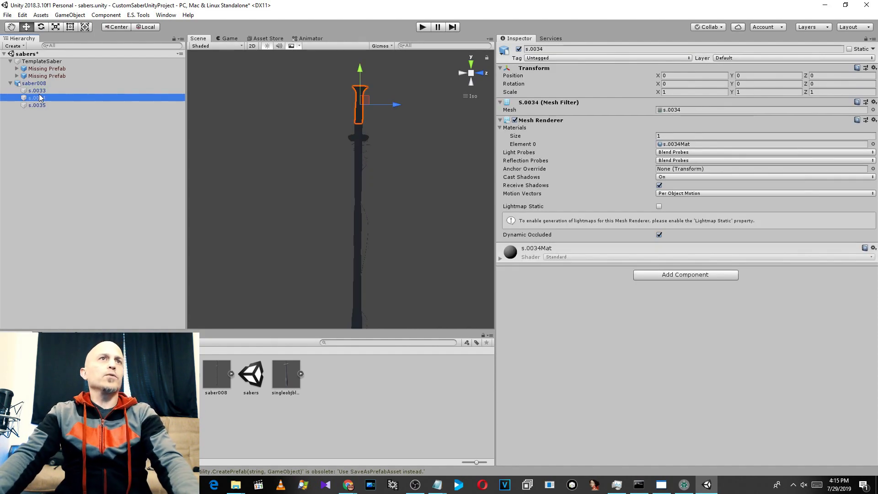
pyautogui.moveTo(37, 105); pyautogui.dragTo(47, 99)
pyautogui.click(45, 91)
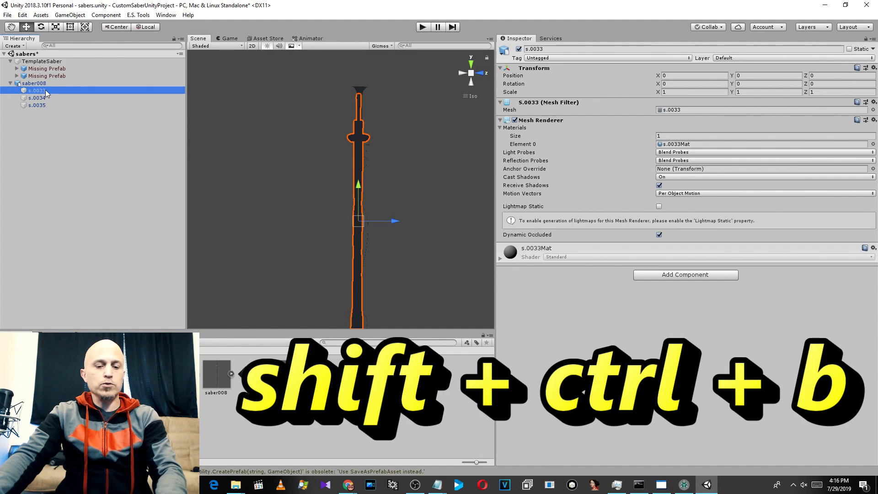
# Step: Build the project for Windows into a new folder named 12 inside the mine folder
pyautogui.hotkey('ctrl', 'shift', 'b')
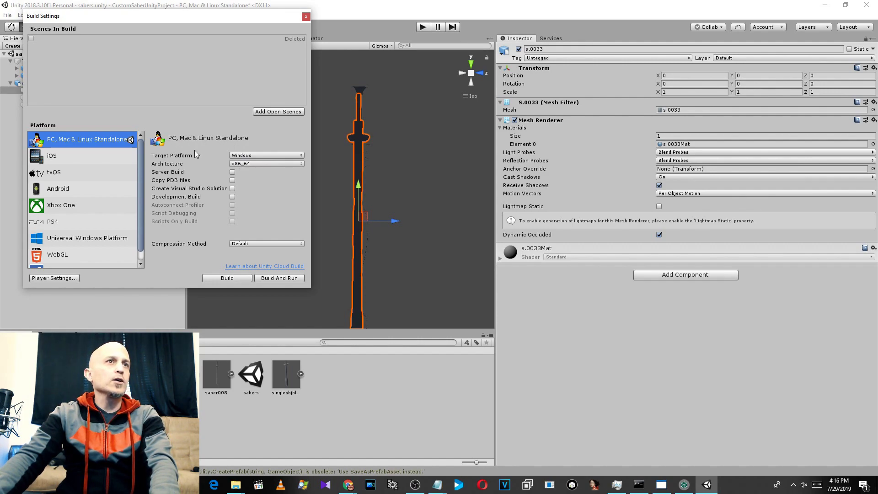
pyautogui.click(234, 279)
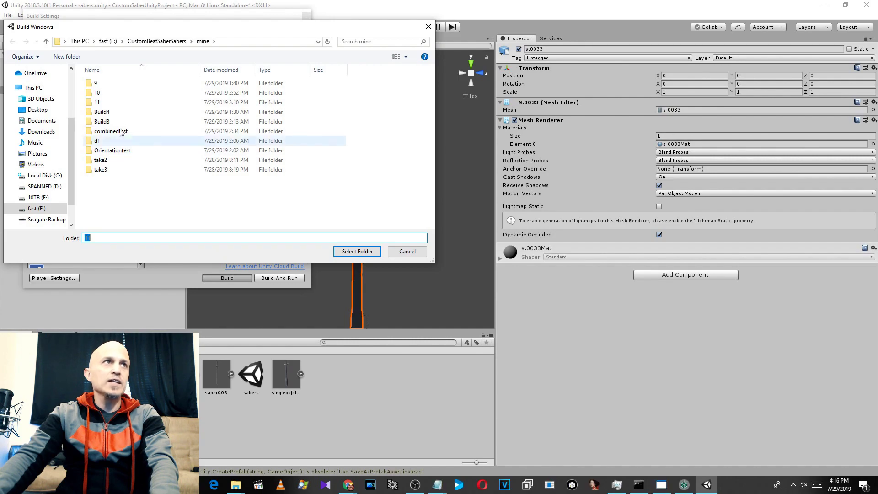
pyautogui.click(66, 57)
pyautogui.write('12')
pyautogui.press('Return')
pyautogui.press('Return')
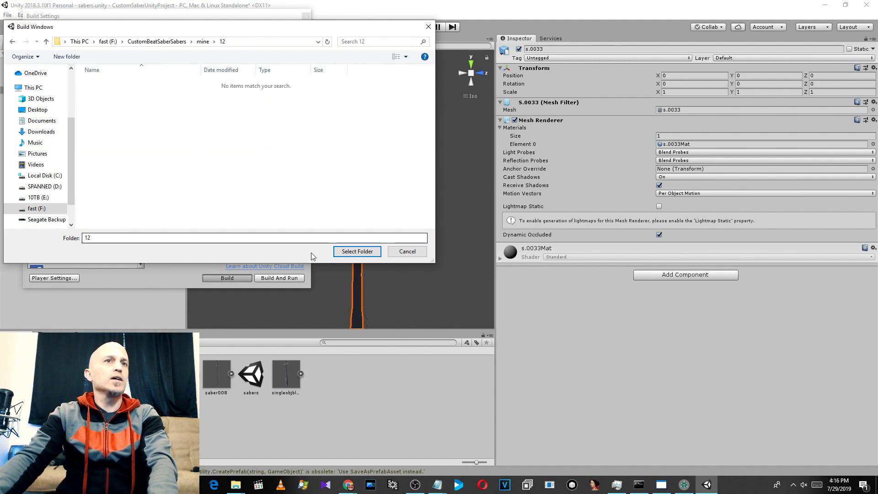
pyautogui.click(339, 251)
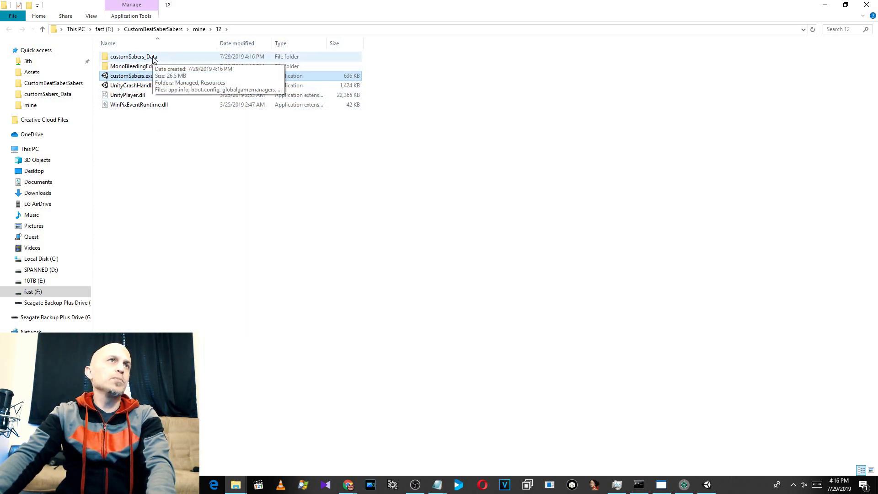
# Step: Open the build's customSabers_Data folder and launch AssetBundleExtractor.exe from the extractor's 64bit folder
pyautogui.doubleClick(152, 60)
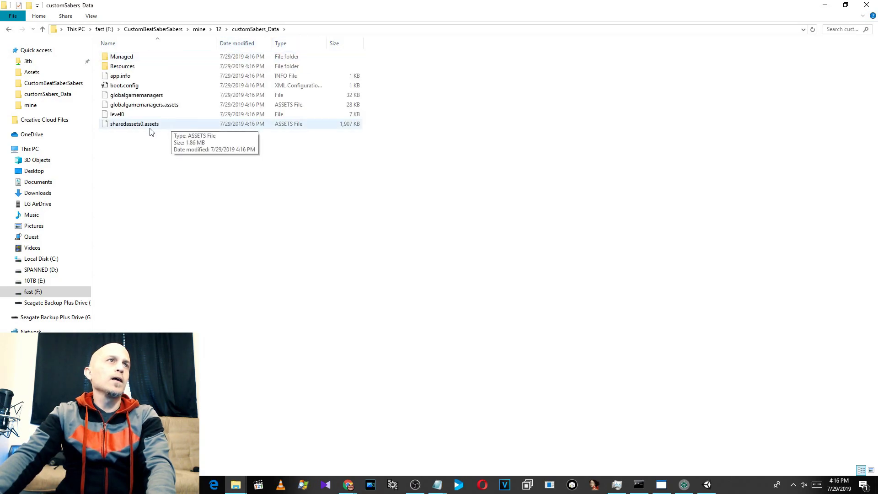
pyautogui.click(661, 484)
pyautogui.doubleClick(130, 77)
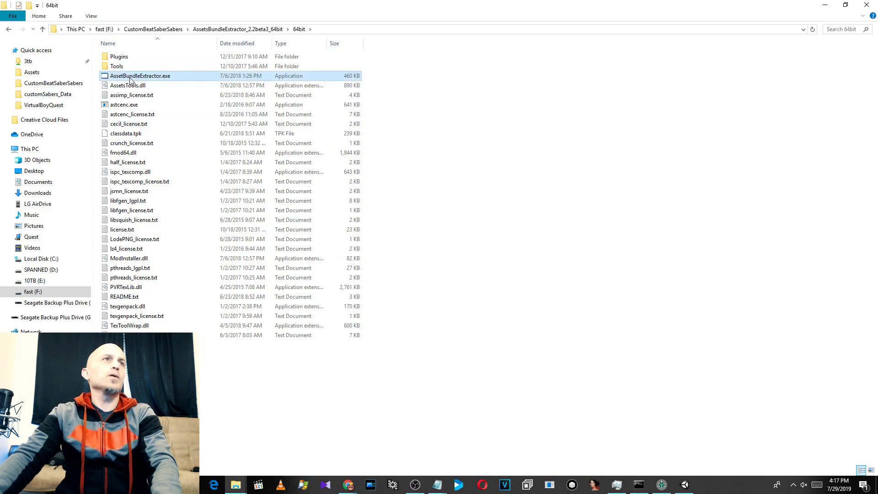
pyautogui.hotkey('alt', 'Tab')
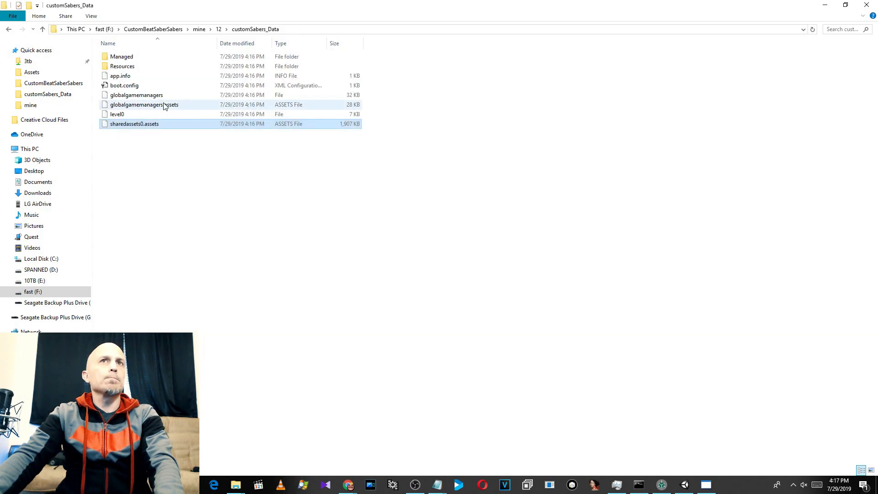
# Step: Open sharedassets0.assets from F:\CustomBeatSaberSabers\mine\12\customSabers_Data in Unity Assets Bundle Extractor
pyautogui.click(316, 29)
pyautogui.hotkey('alt', 'Tab')
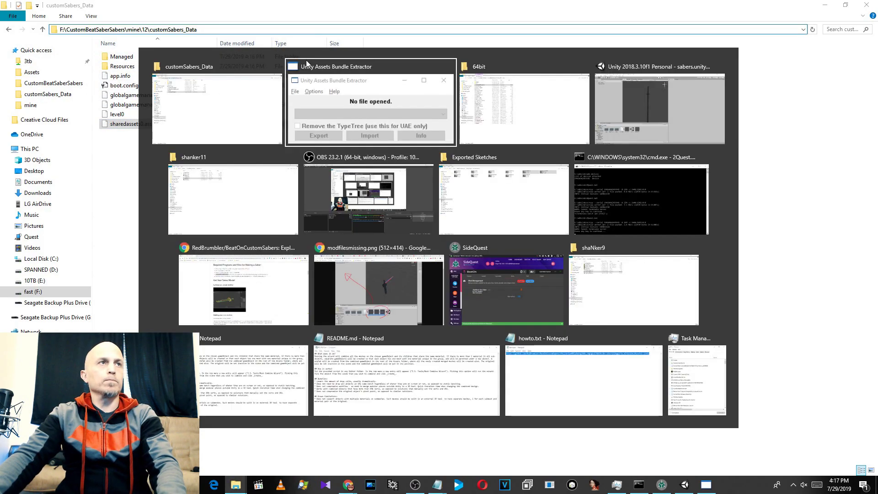
pyautogui.moveTo(197, 97); pyautogui.dragTo(488, 158)
pyautogui.click(387, 163)
pyautogui.click(402, 175)
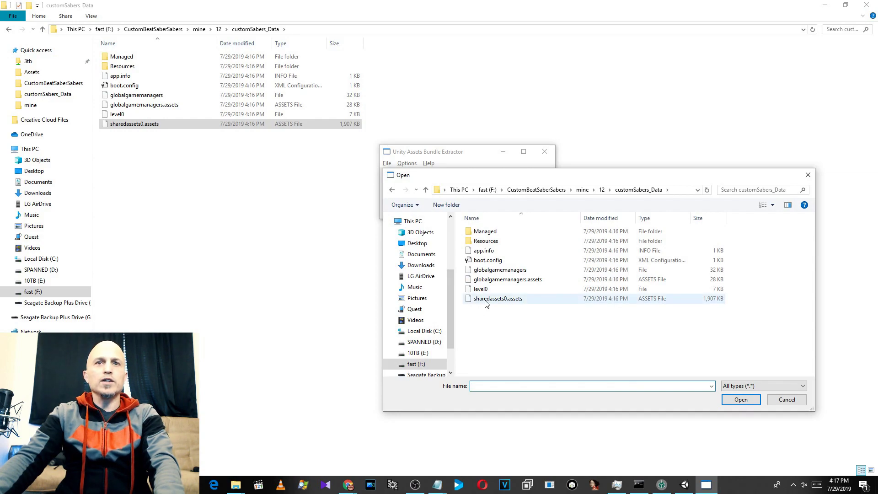
pyautogui.doubleClick(486, 300)
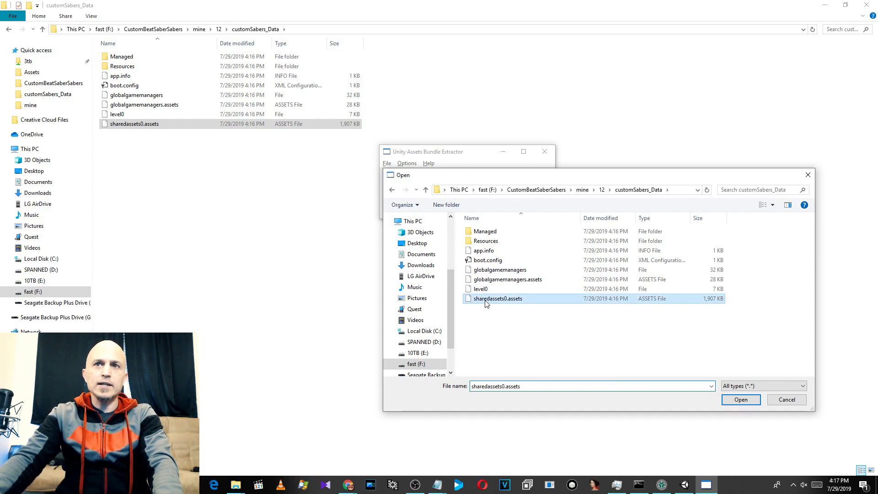
# Step: Choose the U2018.1.1f1 type database and select the meshes s.0033, s.0034 and s.0035 in the asset list
pyautogui.scroll(-3, 471, 276)
pyautogui.scroll(-1, 471, 276)
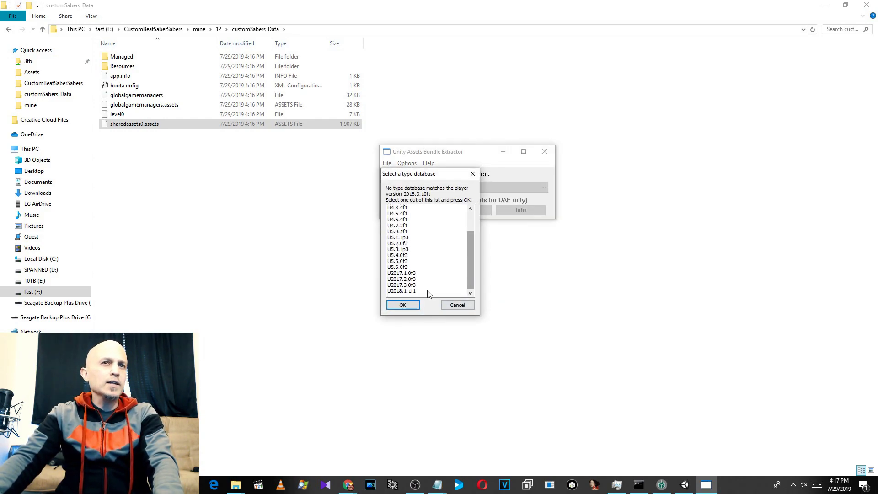
pyautogui.click(403, 291)
pyautogui.click(403, 305)
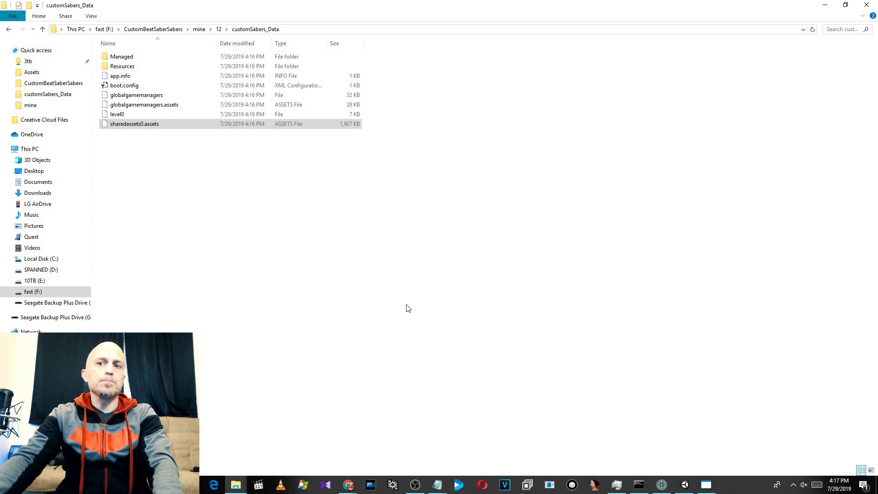
pyautogui.moveTo(408, 252); pyautogui.dragTo(410, 268)
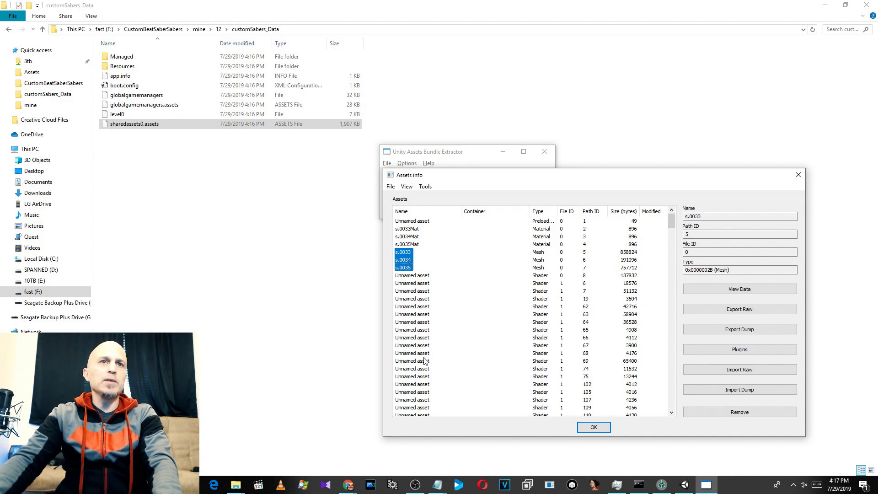
# Step: Switch to Unity, close the build settings and select s.0033 under saber008 to identify which saber part it is
pyautogui.hotkey('alt', 'Tab')
pyautogui.hotkey('alt', 'Tab')
pyautogui.hotkey('alt', 'Tab')
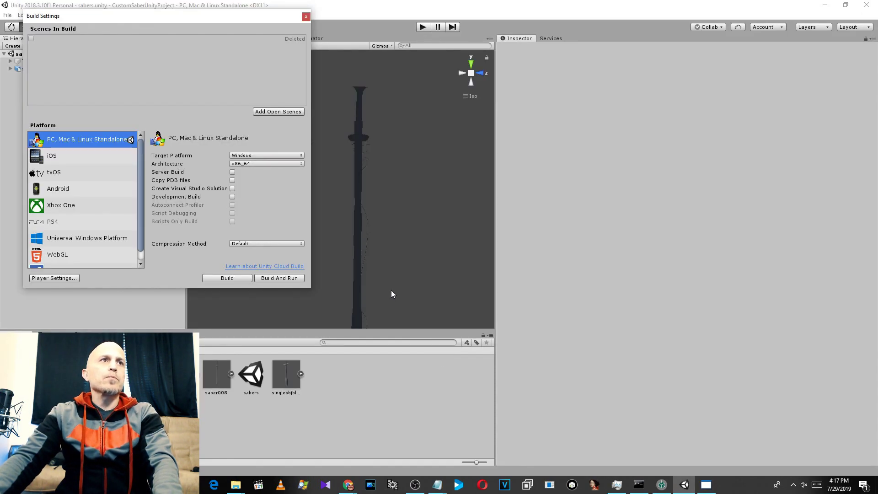
pyautogui.click(305, 16)
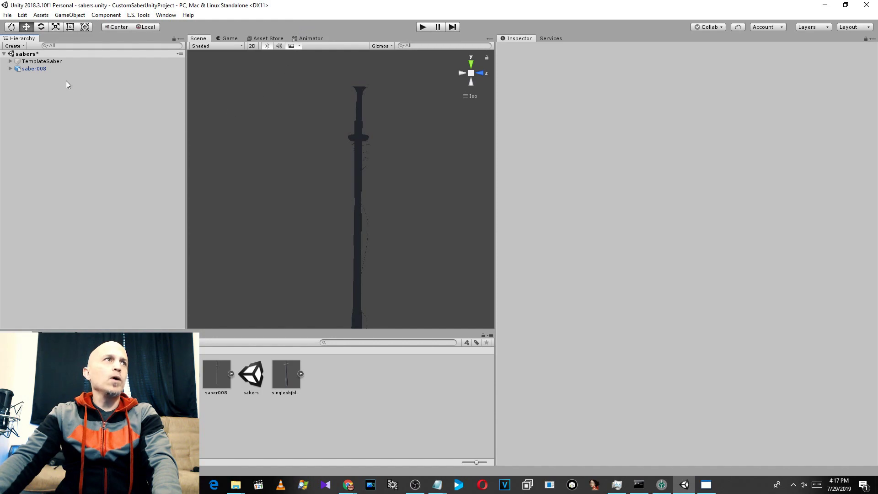
pyautogui.click(10, 68)
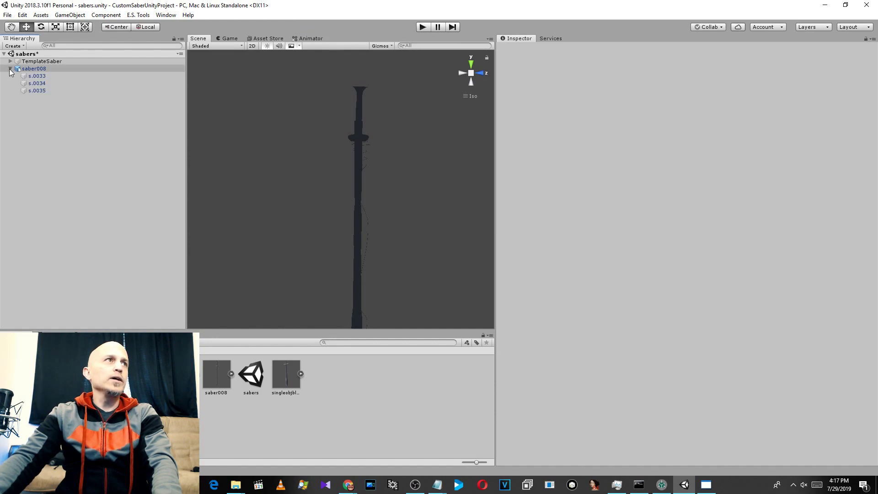
pyautogui.click(33, 77)
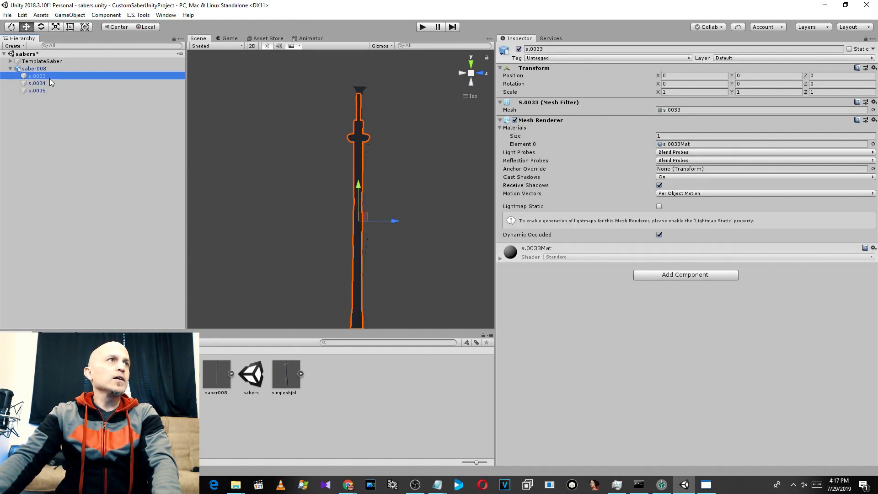
# Step: Look up the required .dat file names for the saber parts in the BeatOnCustomSabers guide and return to the extractor's asset list
pyautogui.hotkey('alt', 'Tab')
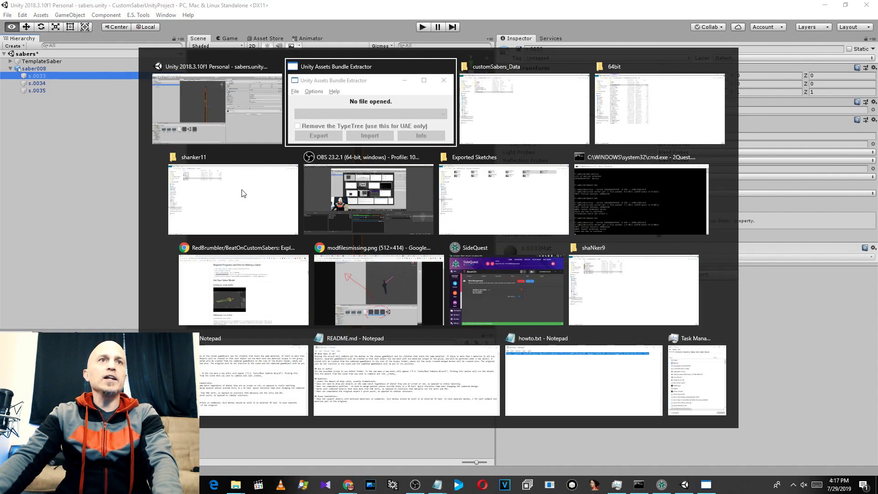
pyautogui.click(252, 277)
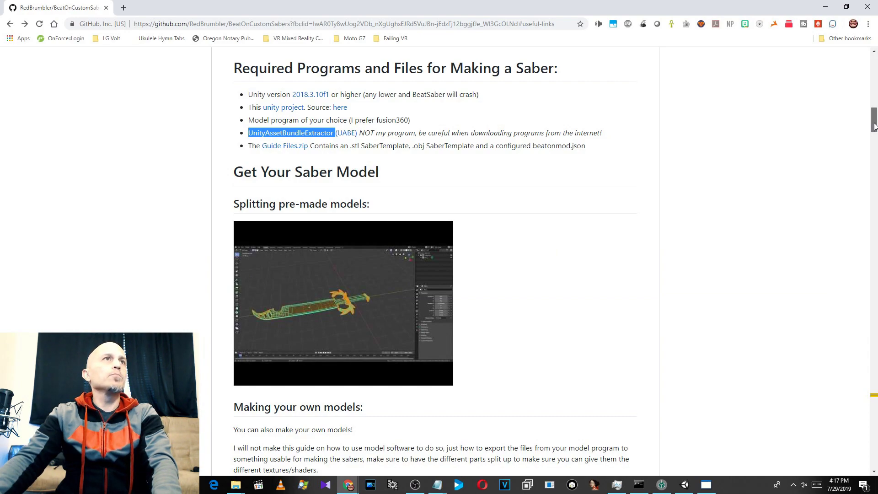
pyautogui.moveTo(874, 125); pyautogui.dragTo(875, 382)
pyautogui.doubleClick(341, 132)
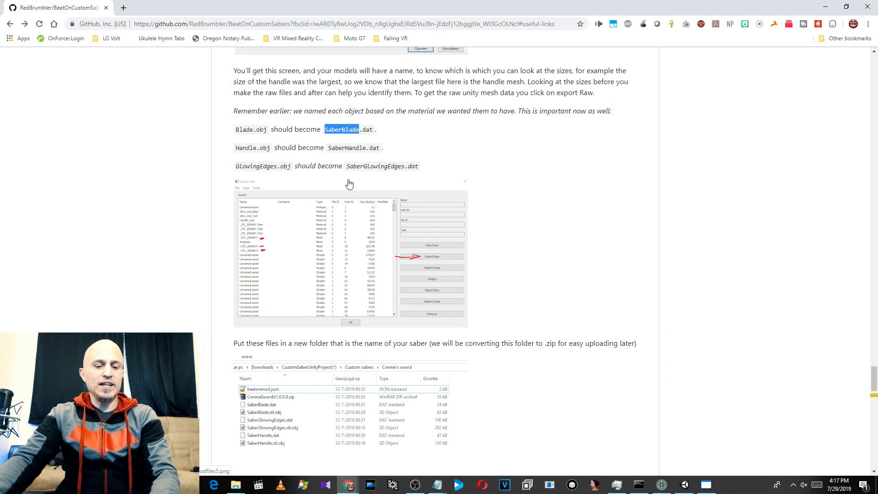
pyautogui.hotkey('alt', 'Tab')
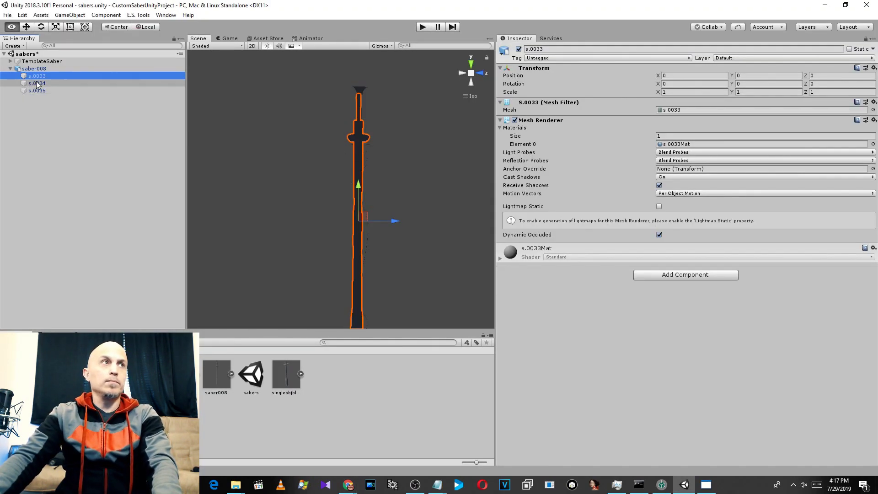
pyautogui.hotkey('alt', 'Tab')
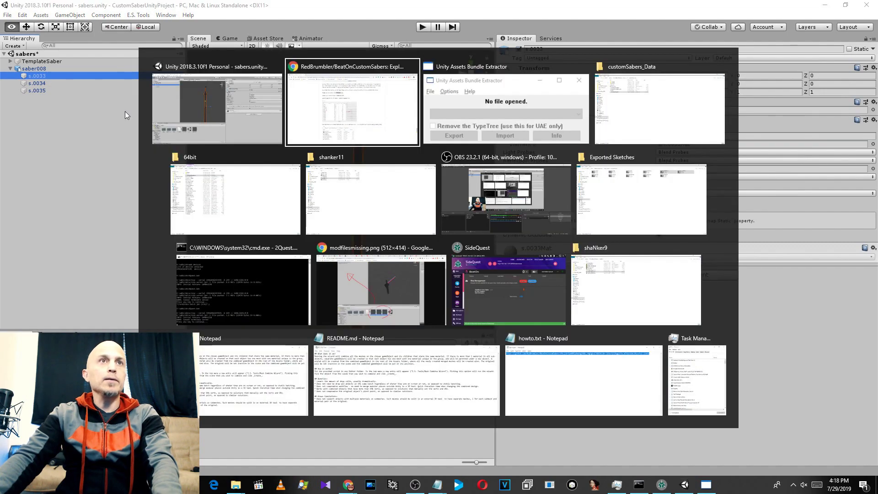
pyautogui.hotkey('alt', 'Tab')
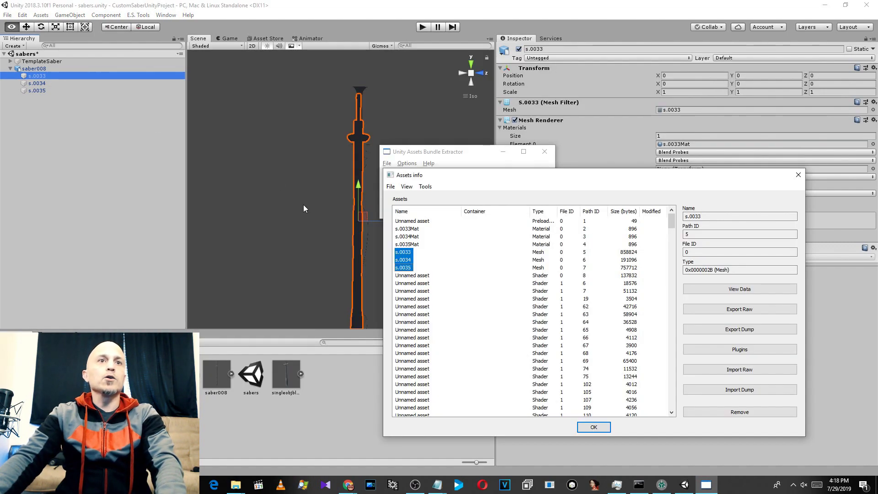
# Step: Export the s.0033 mesh as a raw Unity asset named SaberBlade into F:\CustomBeatSaberSabers\shanker11
pyautogui.click(408, 253)
pyautogui.click(749, 312)
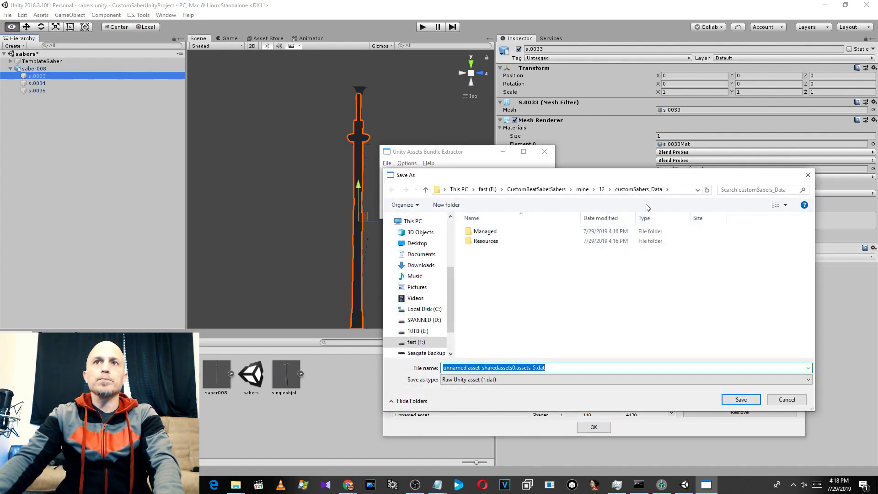
pyautogui.click(555, 190)
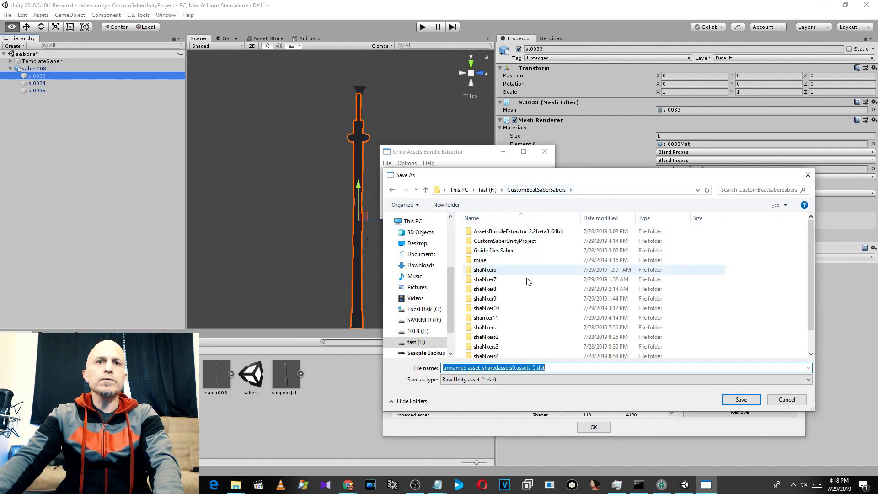
pyautogui.doubleClick(489, 319)
pyautogui.doubleClick(510, 368)
pyautogui.click(510, 368)
pyautogui.hotkey('ctrl', 'a')
pyautogui.write('SaberBlade')
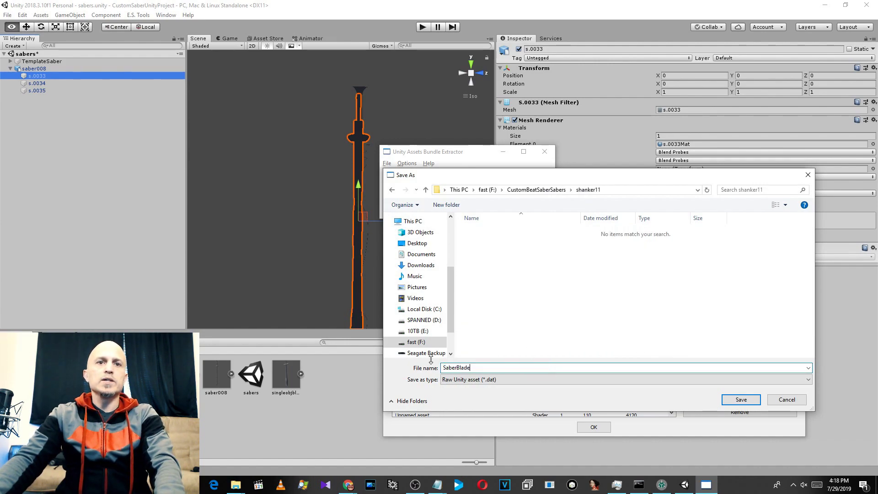
pyautogui.click(740, 400)
# Step: Select s.0034 under saber008 in Unity to identify its part, and copy the name SaberHandle from the browser guide
pyautogui.click(37, 82)
pyautogui.hotkey('alt', 'Tab')
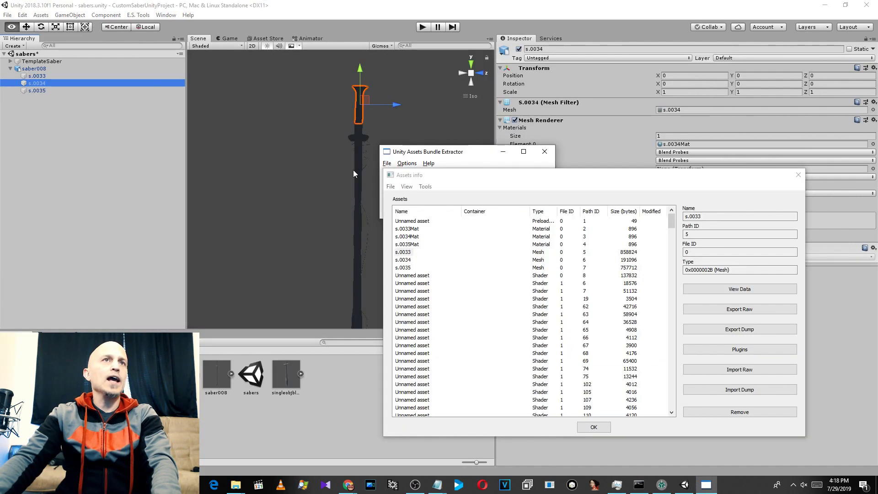
pyautogui.hotkey('alt', 'Tab')
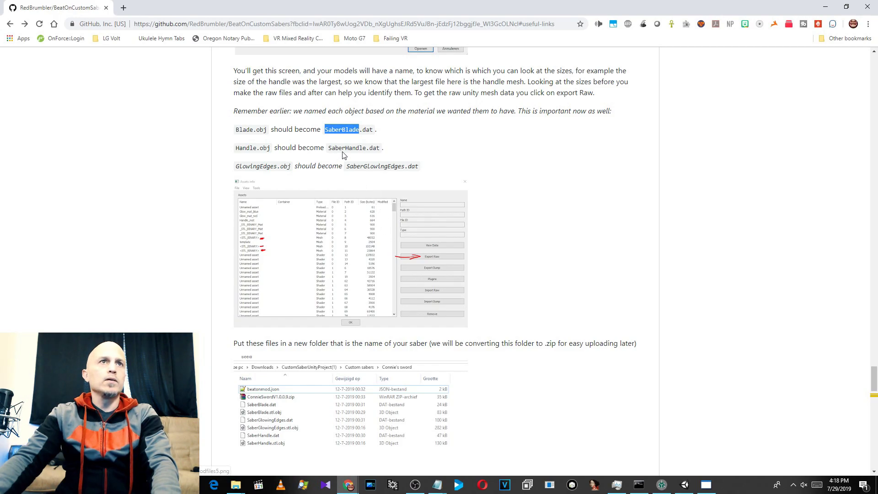
pyautogui.doubleClick(345, 147)
pyautogui.hotkey('ctrl', 'c')
pyautogui.hotkey('alt', 'Tab')
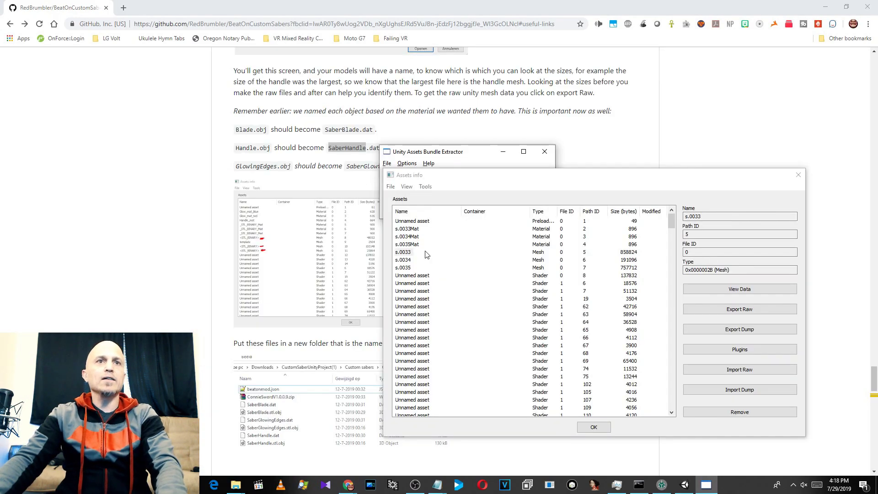
# Step: Export the s.0034 mesh from the extractor's asset list as a raw asset named SaberHandle
pyautogui.click(403, 259)
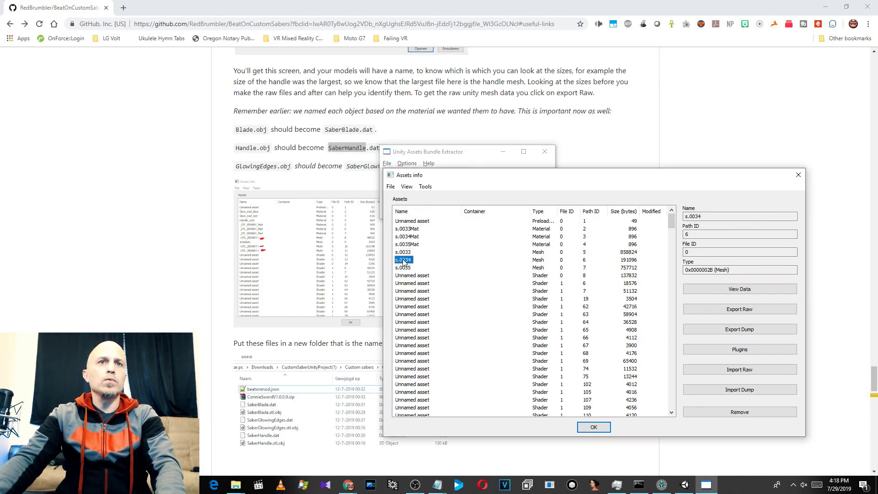
pyautogui.click(711, 309)
pyautogui.hotkey('ctrl', 'v')
pyautogui.press('Return')
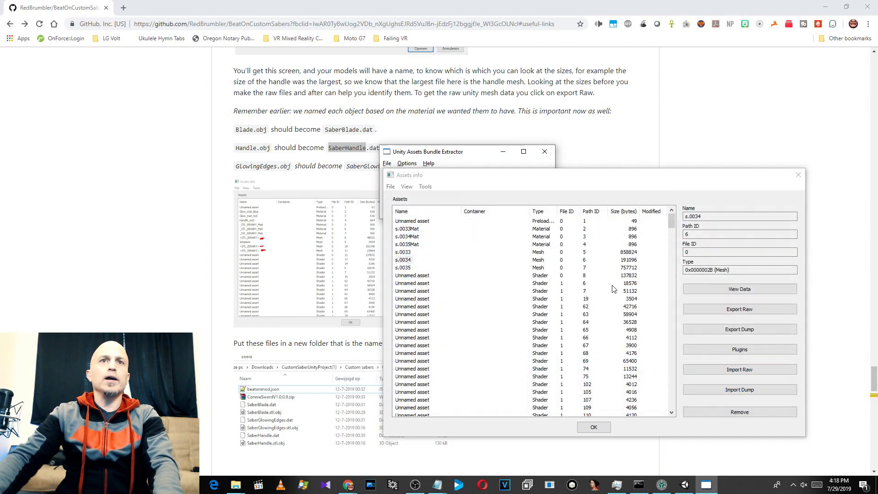
# Step: Copy the name SaberGlowingEdges from the browser guide and select s.0035 under saber008 in Unity to identify its part
pyautogui.doubleClick(356, 165)
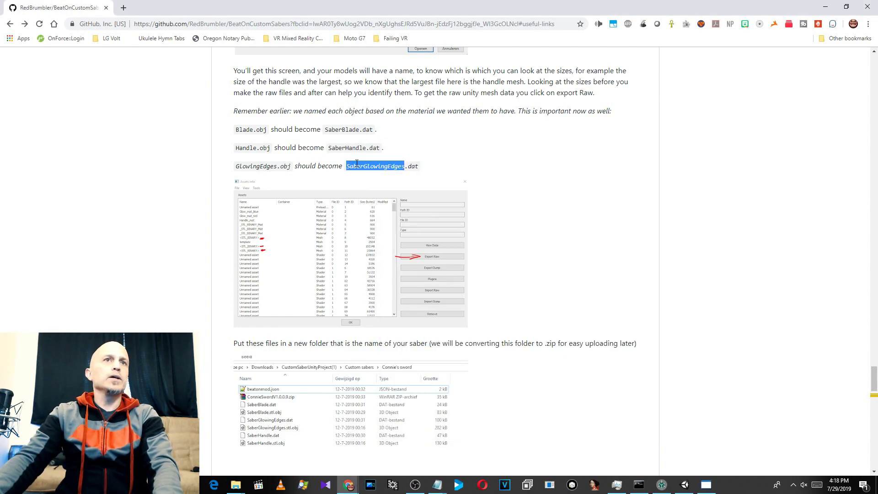
pyautogui.hotkey('alt', 'Tab')
pyautogui.press('super+Tab')
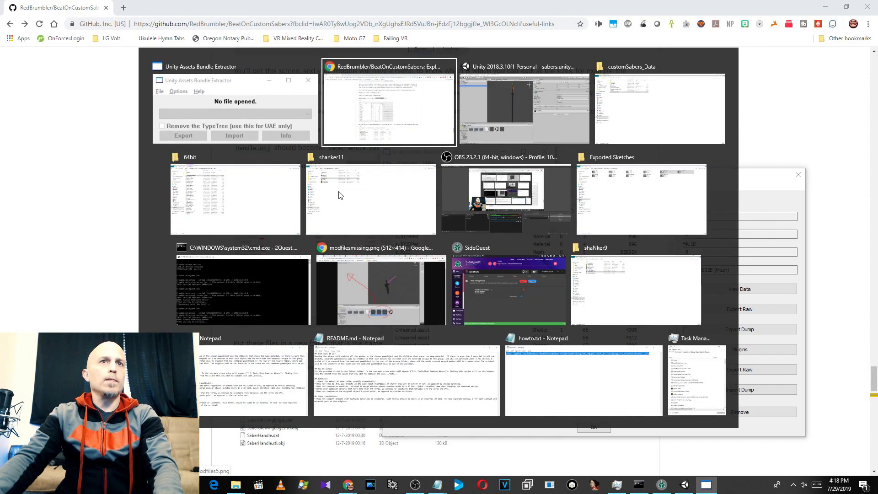
pyautogui.press('Return')
pyautogui.click(43, 90)
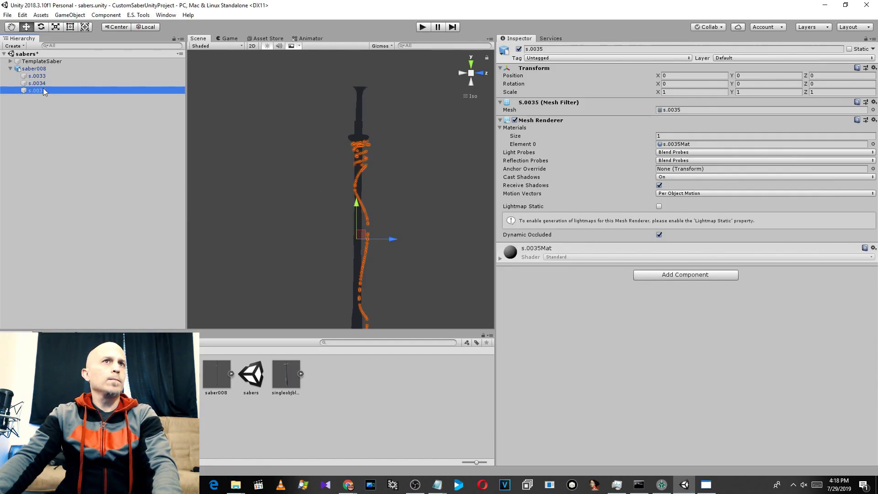
pyautogui.press('super+Tab')
pyautogui.click(405, 234)
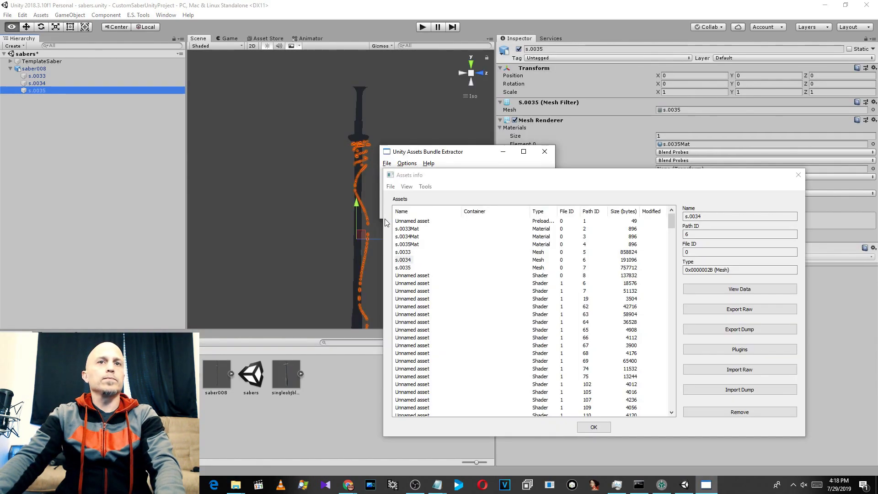
# Step: Export the s.0035 mesh as a raw asset named SaberGlowingEdges and close Unity Assets Bundle Extractor
pyautogui.click(404, 267)
pyautogui.click(736, 309)
pyautogui.press('Return')
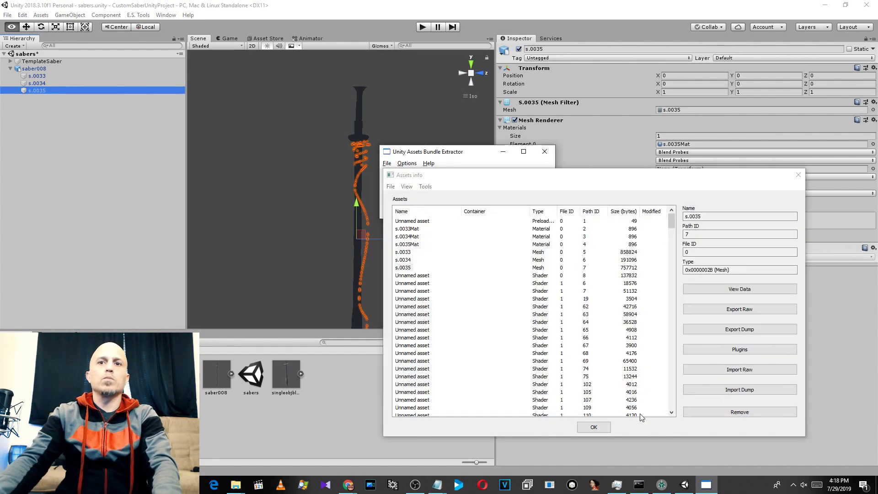
pyautogui.click(603, 430)
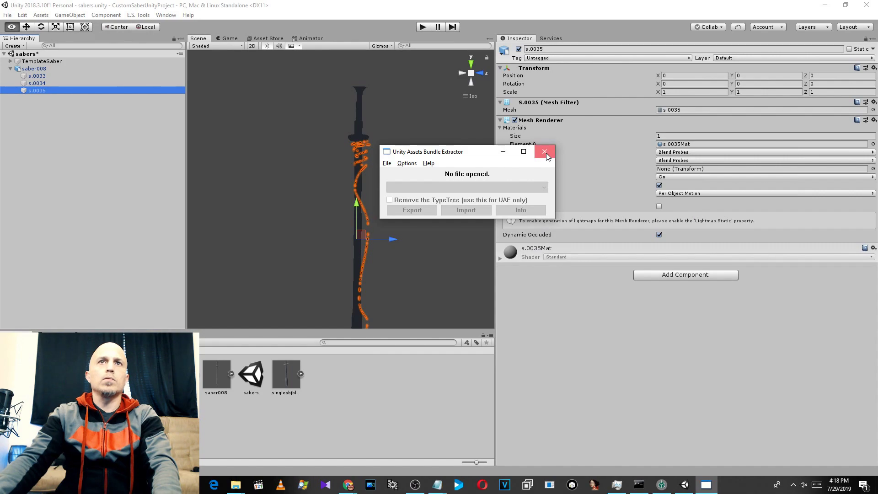
pyautogui.click(545, 151)
# Step: Switch to File Explorer and open F:\CustomBeatSaberSabers\shanker11 to check the exported .dat files
pyautogui.hotkey('alt', 'Tab')
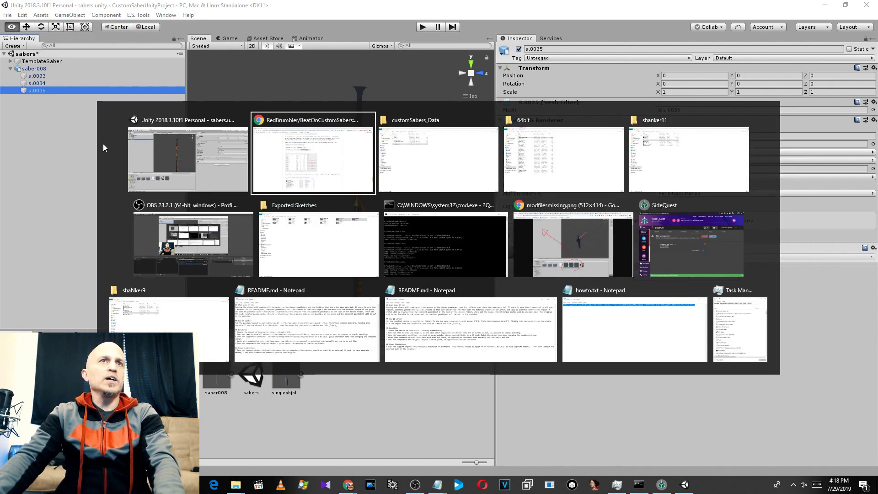
pyautogui.hotkey('alt', 'Tab')
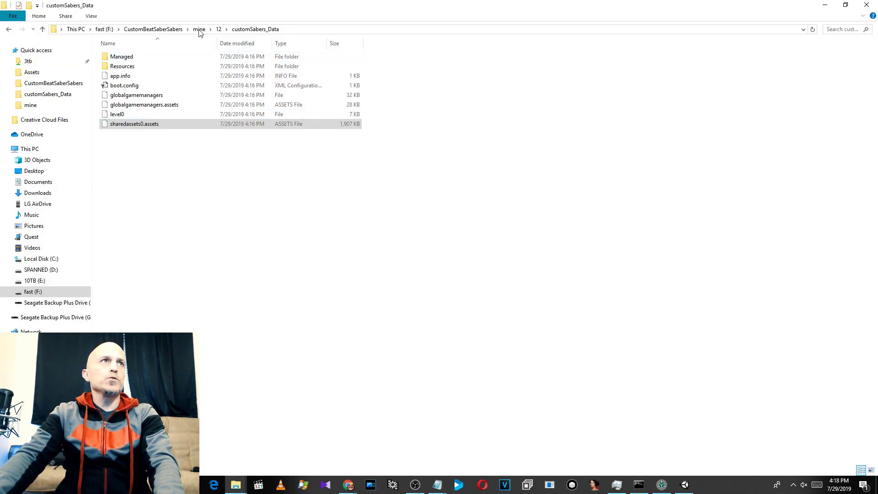
pyautogui.click(169, 29)
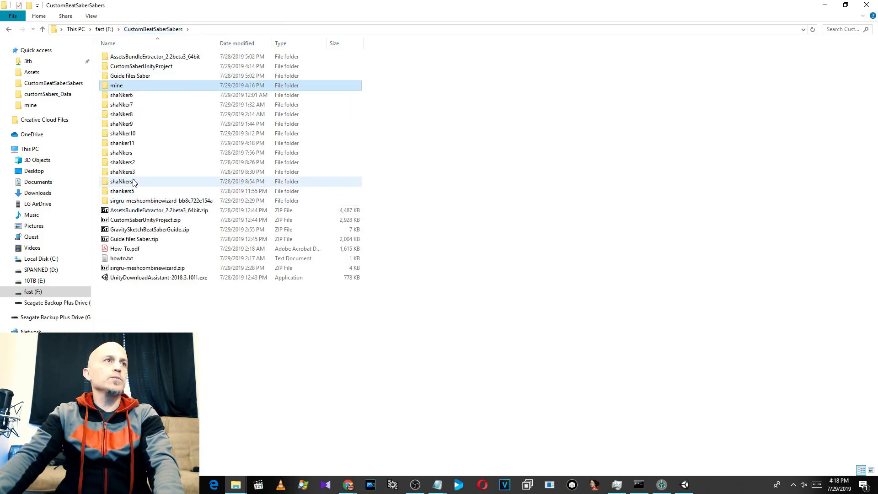
pyautogui.doubleClick(122, 143)
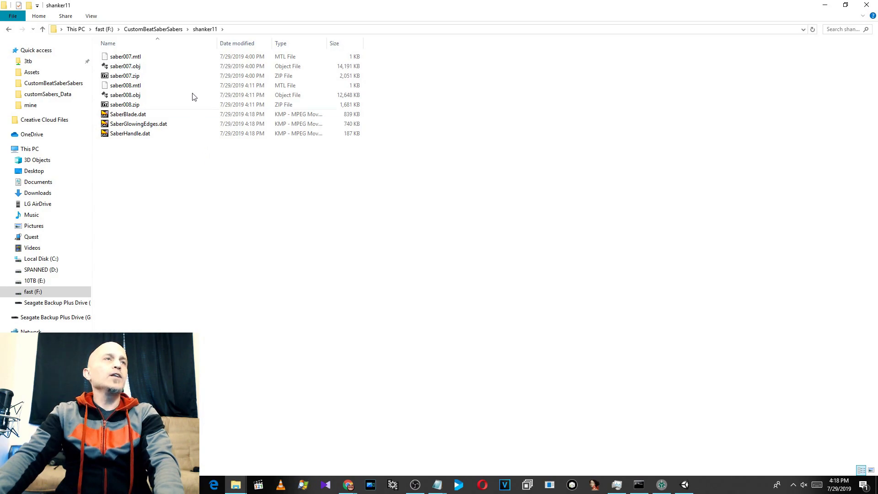
# Step: Open beatonmod.json from the Guide files Saber folder in Notepad, review the mod metadata at its end, and close it
pyautogui.click(164, 29)
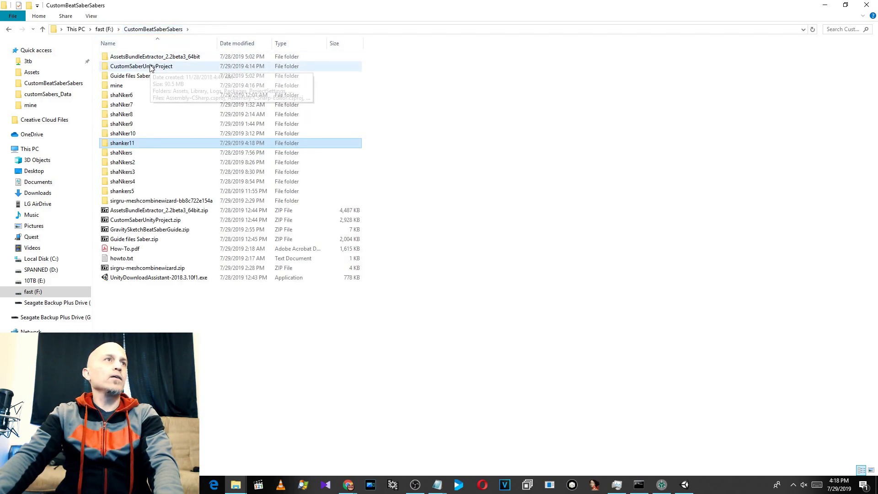
pyautogui.doubleClick(137, 75)
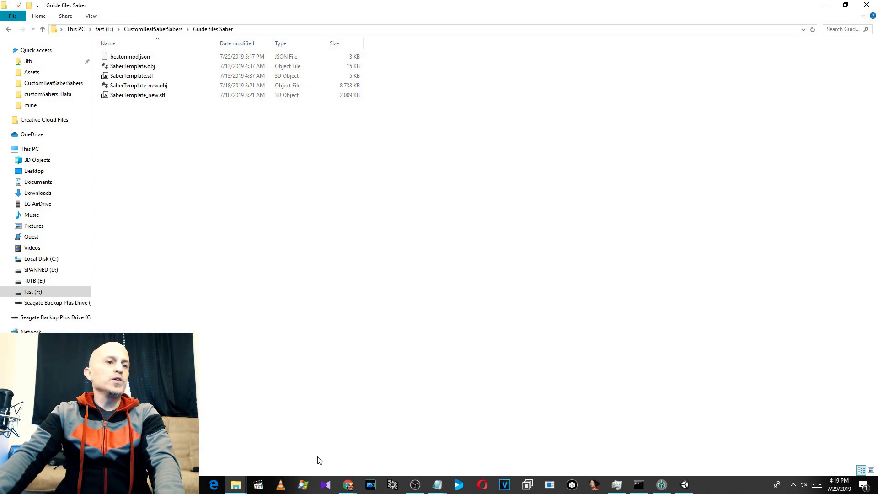
pyautogui.press('super')
pyautogui.write('notepad')
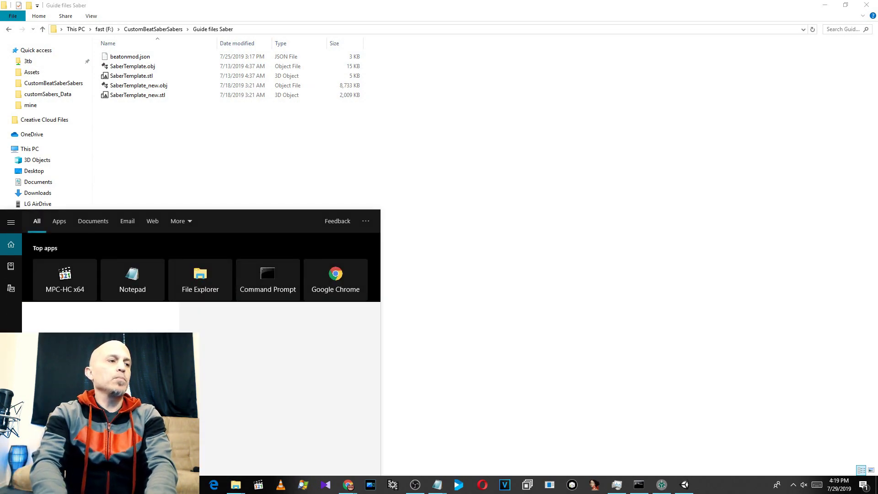
pyautogui.press('Return')
pyautogui.moveTo(131, 56); pyautogui.dragTo(554, 236)
pyautogui.moveTo(801, 164); pyautogui.dragTo(796, 315)
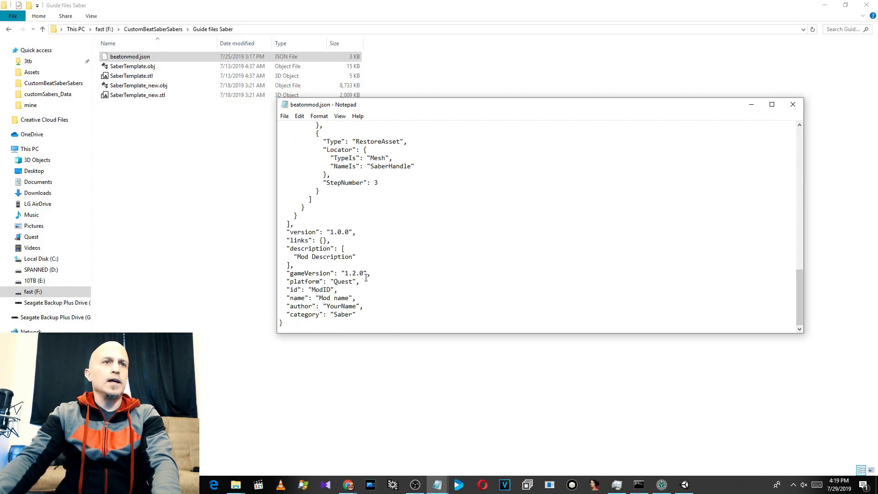
pyautogui.moveTo(373, 311); pyautogui.dragTo(283, 264)
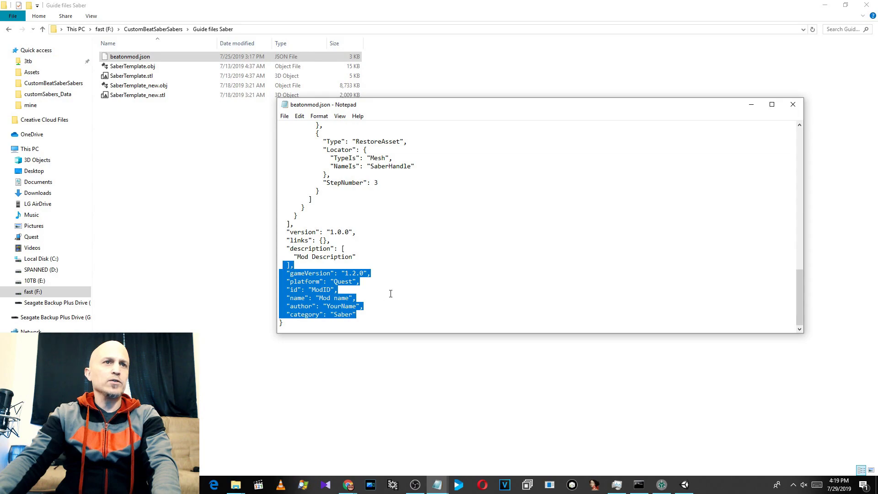
pyautogui.click(391, 293)
pyautogui.click(793, 105)
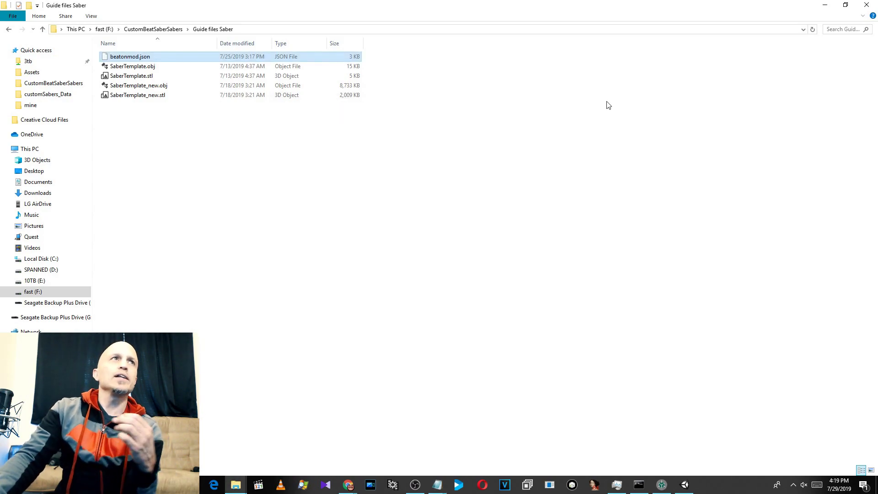
# Step: Copy beatonmod.json from the shaNker10 folder into the shanker11 folder
pyautogui.click(142, 30)
pyautogui.doubleClick(128, 145)
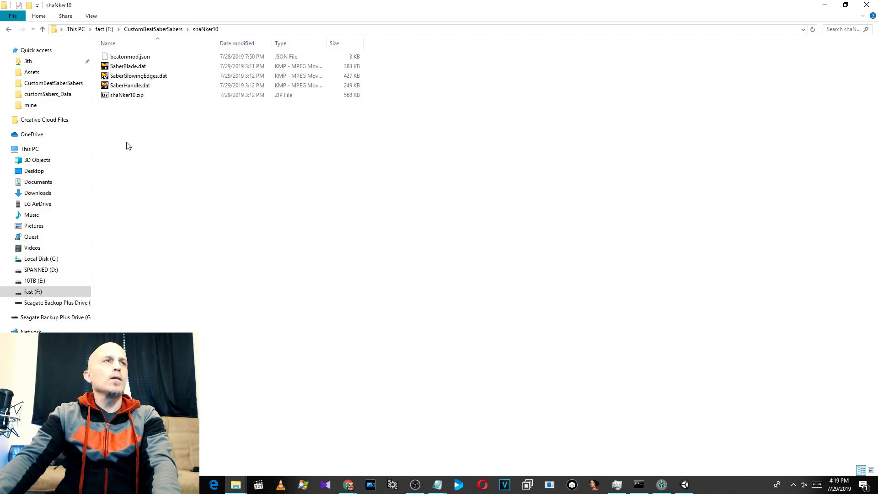
pyautogui.click(140, 58)
pyautogui.hotkey('alt', 'Up')
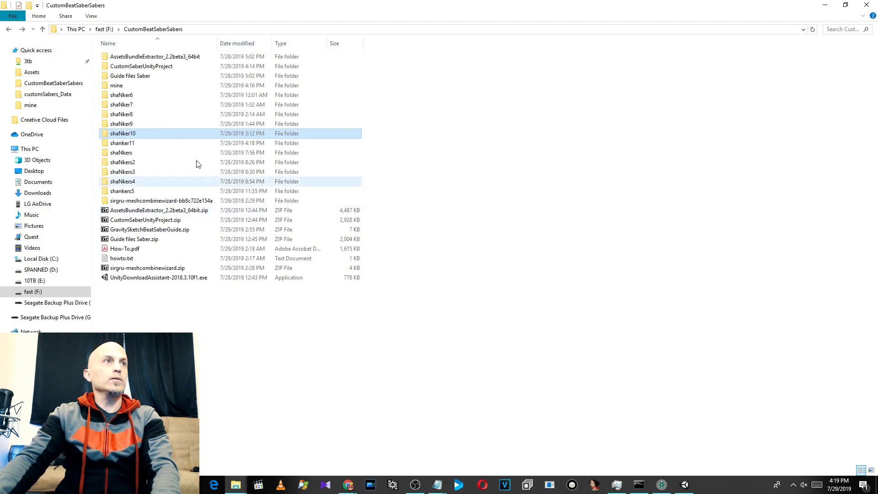
pyautogui.doubleClick(137, 141)
pyautogui.hotkey('ctrl', 'v')
# Step: Open the shanker11 copy of beatonmod.json in Notepad++ and magnify the screen for reading its install and uninstall actions
pyautogui.rightClick(131, 57)
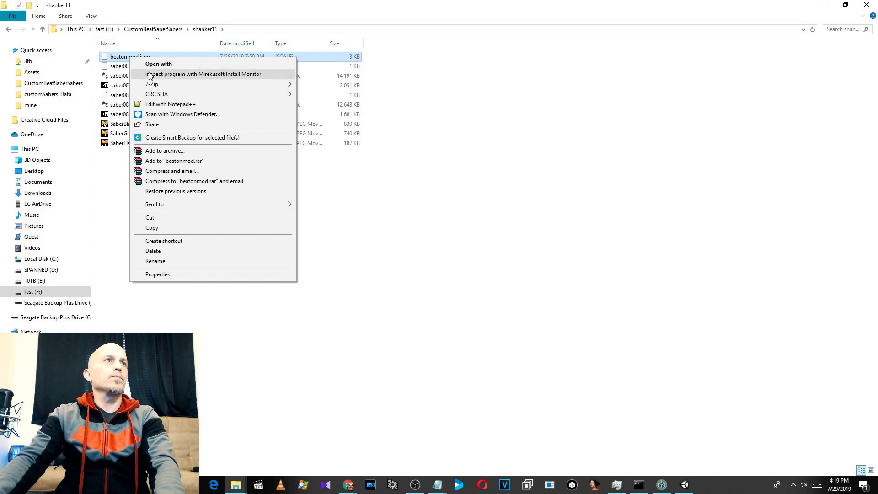
pyautogui.click(170, 105)
pyautogui.press('super+plus')
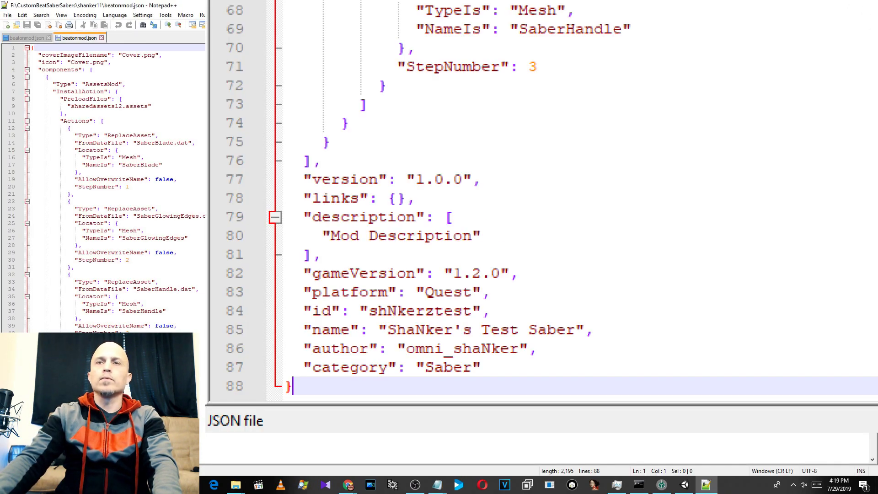
pyautogui.scroll(-10, 105, 187)
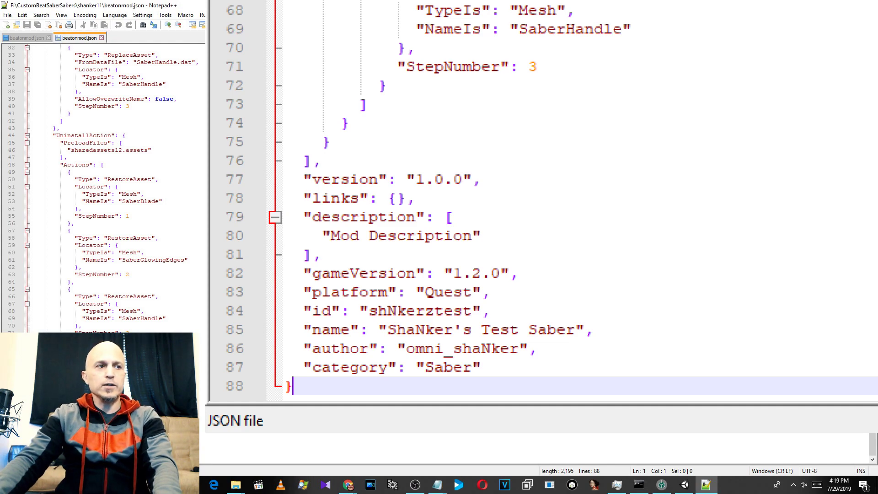
# Step: Review the id, category, platform and version entries in beatonmod.json
pyautogui.hotkey('alt', 'Tab')
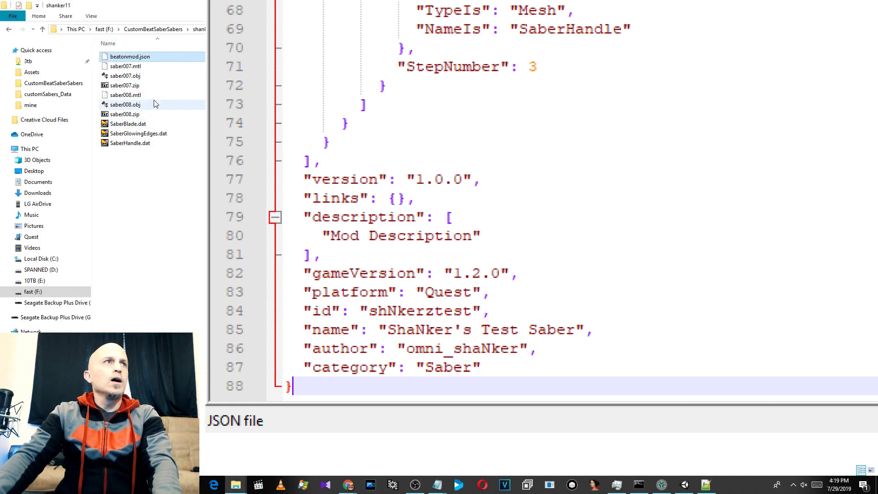
pyautogui.hotkey('alt', 'Tab')
pyautogui.scroll(1, 102, 183)
pyautogui.scroll(-1, 103, 183)
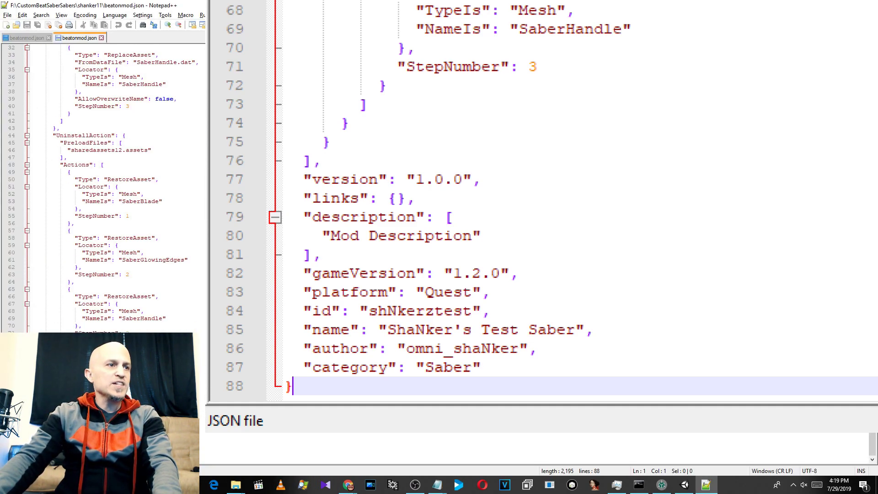
pyautogui.doubleClick(420, 311)
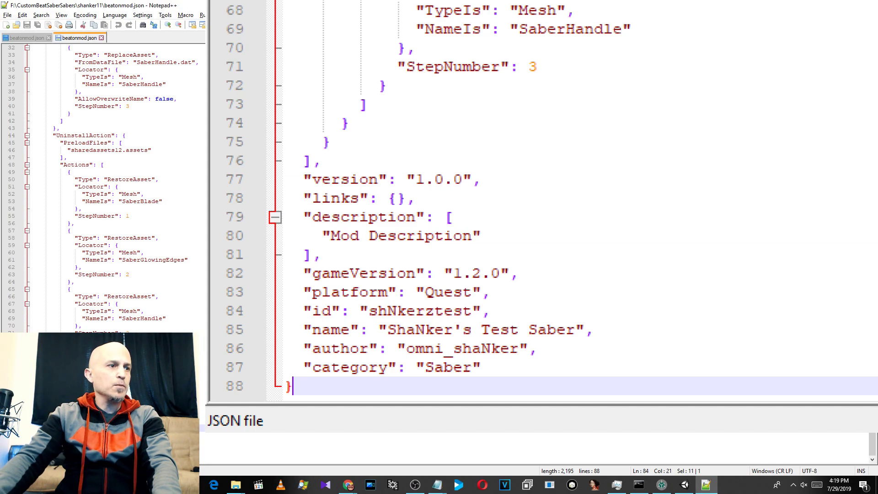
pyautogui.doubleClick(448, 367)
pyautogui.doubleClick(443, 292)
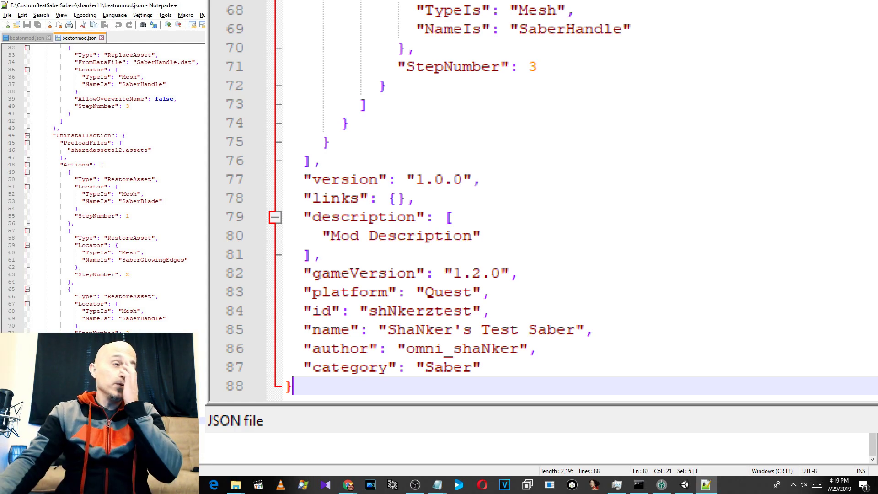
pyautogui.moveTo(415, 179); pyautogui.dragTo(433, 179)
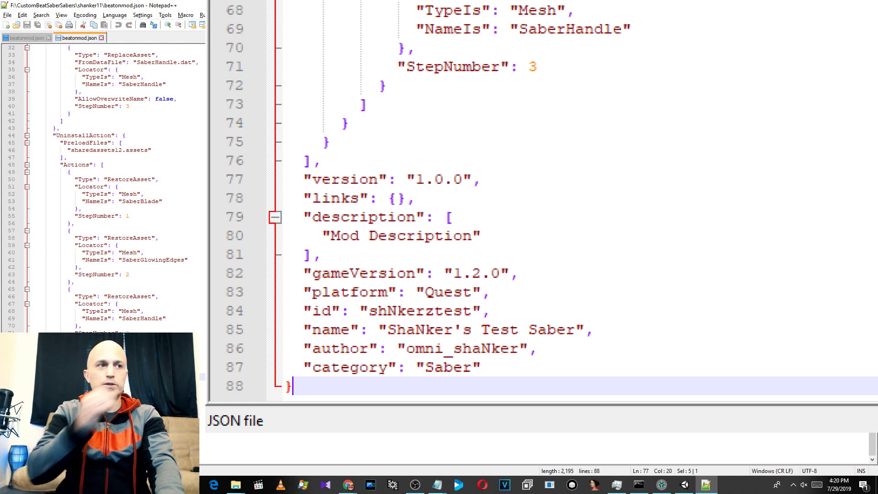
# Step: In the shanker11 folder, compress beatonmod.json, SaberBlade.dat, SaberGlowingEdges.dat and SaberHandle.dat together into shanker11.zip with 7-Zip
pyautogui.hotkey('alt', 'Tab')
pyautogui.click(136, 125)
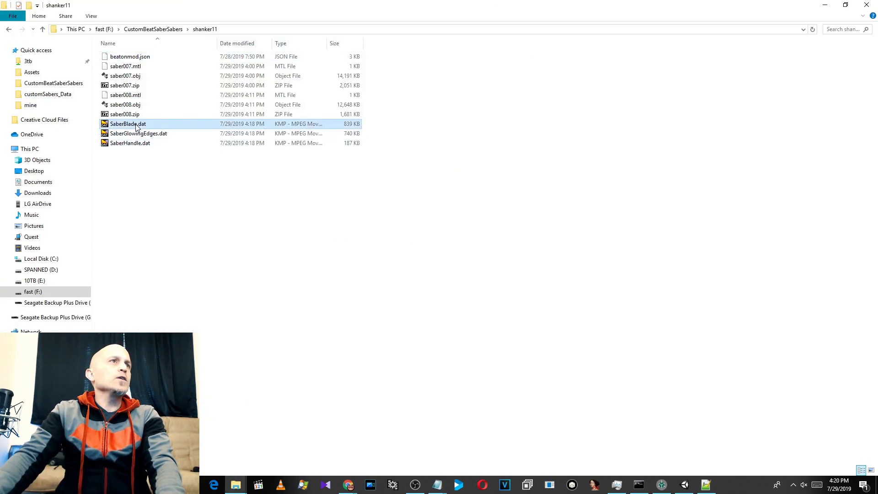
pyautogui.keyDown('ctrl'); pyautogui.click(139, 134); pyautogui.keyUp('ctrl')
pyautogui.keyDown('ctrl'); pyautogui.click(145, 143); pyautogui.keyUp('ctrl')
pyautogui.keyDown('ctrl'); pyautogui.click(147, 58); pyautogui.keyUp('ctrl')
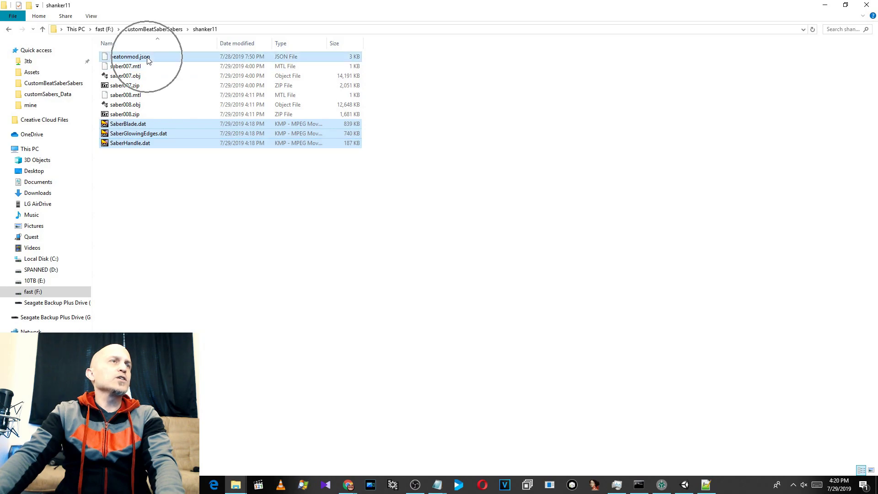
pyautogui.rightClick(147, 57)
pyautogui.moveTo(263, 76)
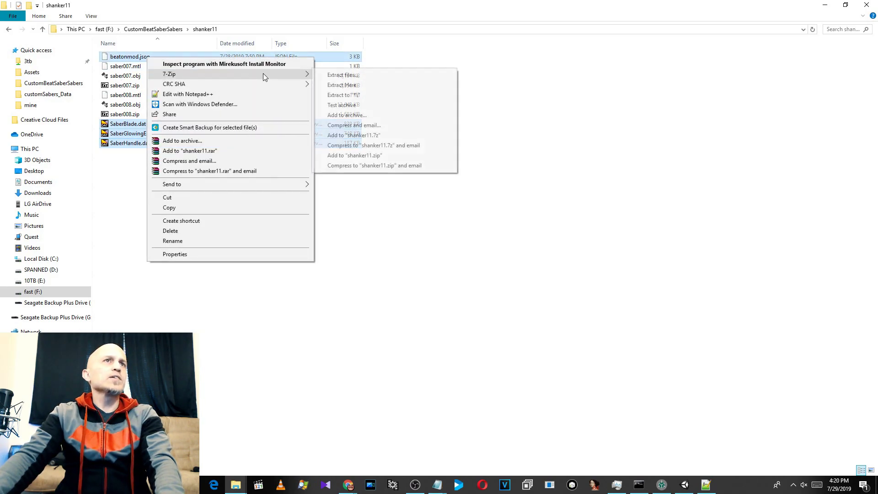
pyautogui.click(361, 156)
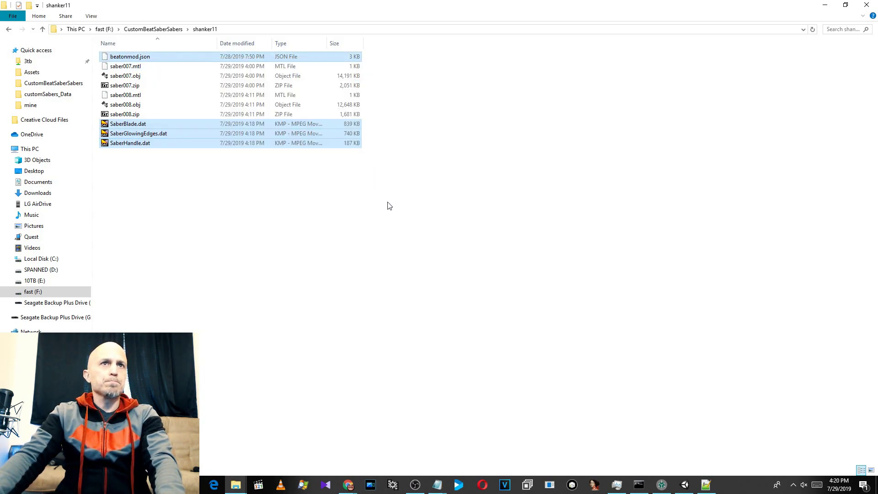
pyautogui.click(137, 153)
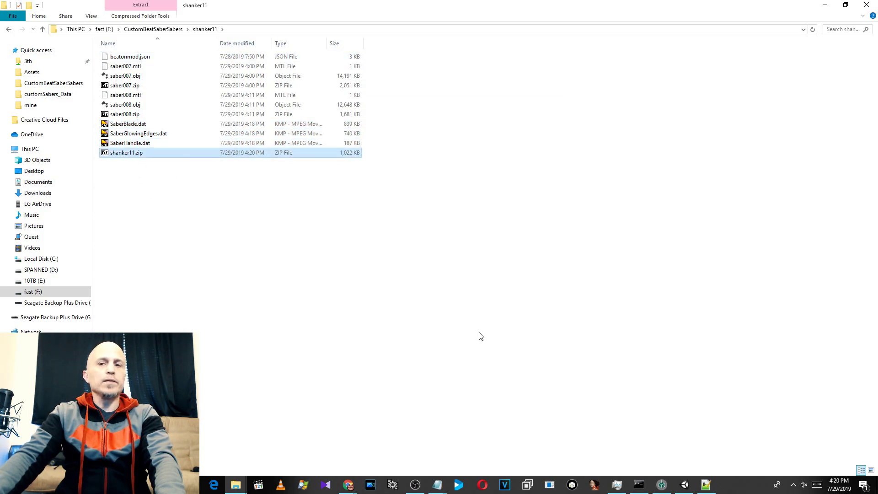
# Step: Switch to SideQuest, upload shanker11.zip through BeatOn, and sync the mod to Beat Saber
pyautogui.click(663, 485)
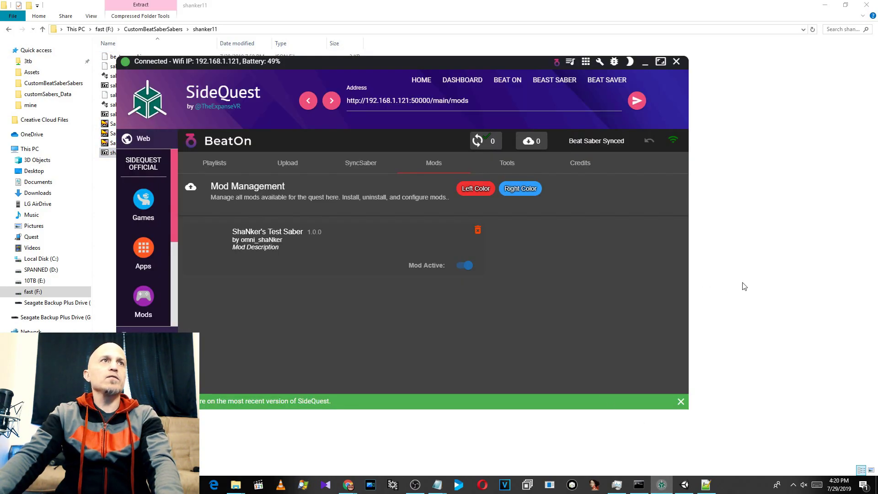
pyautogui.click(515, 85)
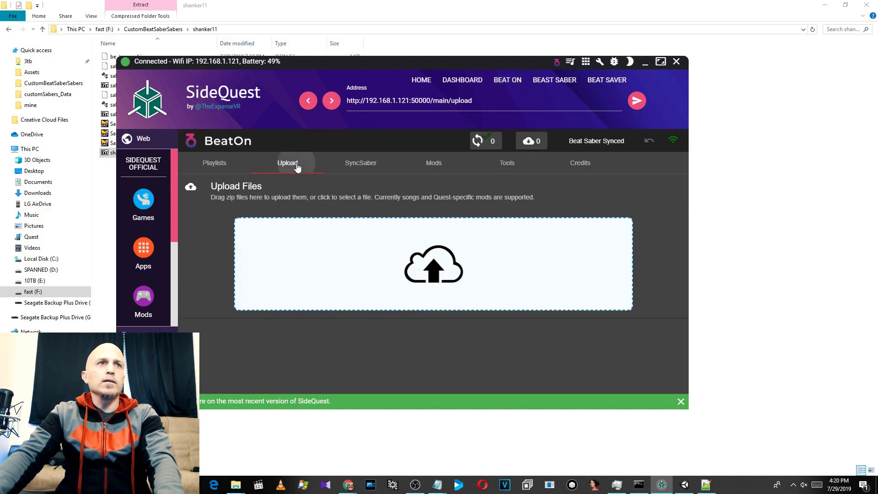
pyautogui.click(329, 5)
pyautogui.moveTo(130, 152); pyautogui.dragTo(417, 263)
pyautogui.hotkey('alt', 'Tab')
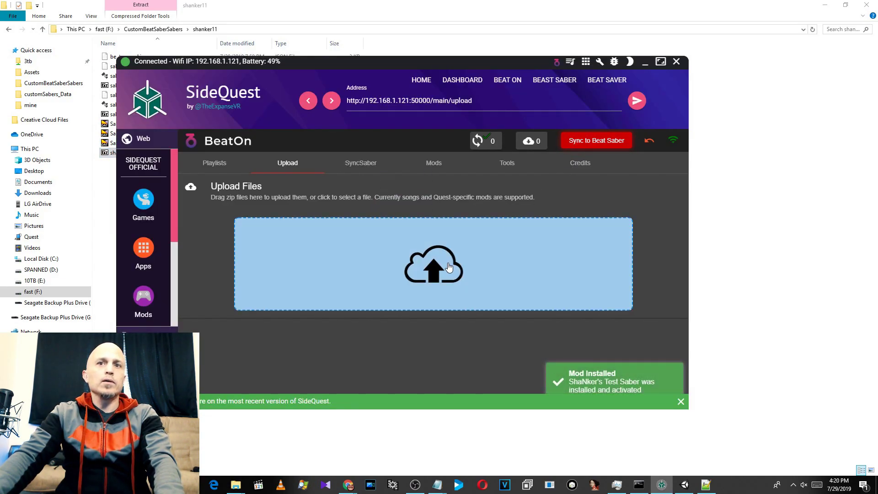
pyautogui.click(593, 144)
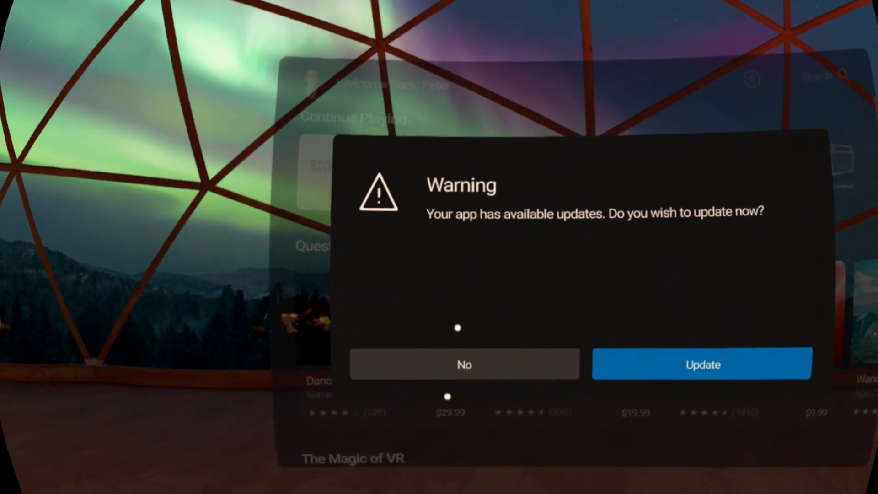
# Step: Decline the app update in the headset and start the Beat Saber tutorial from How to Play
pyautogui.click(505, 410)
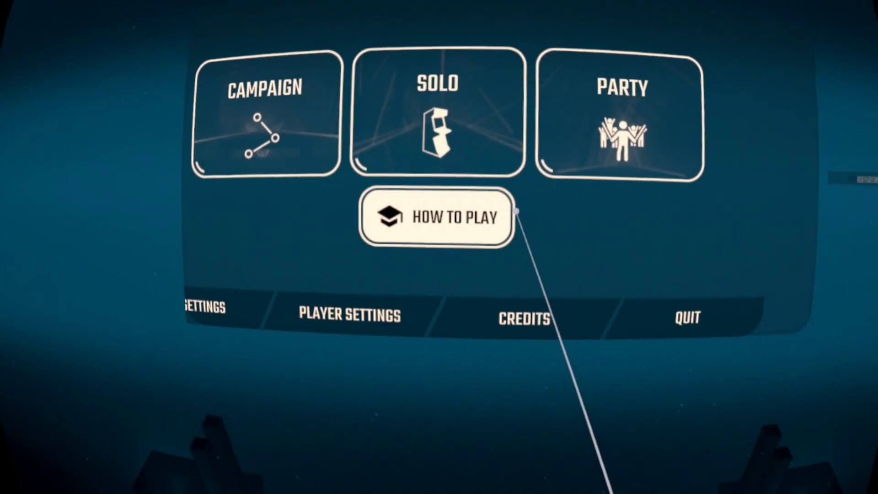
pyautogui.click(505, 233)
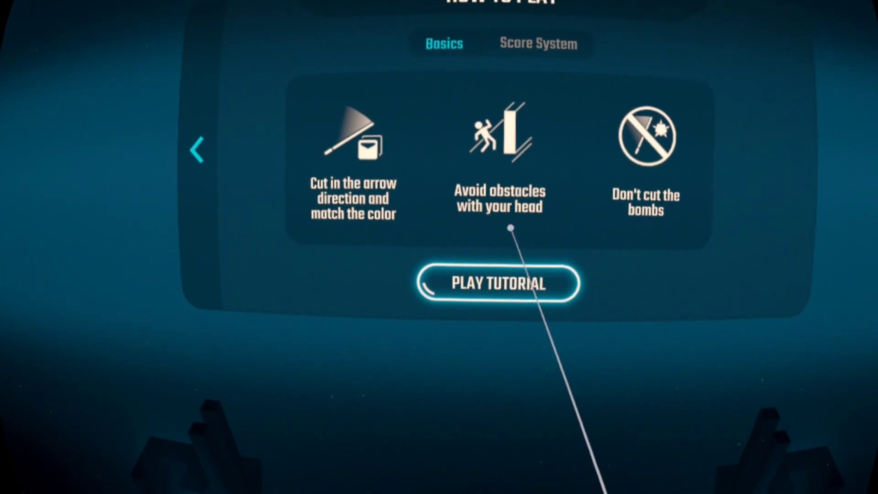
pyautogui.click(499, 275)
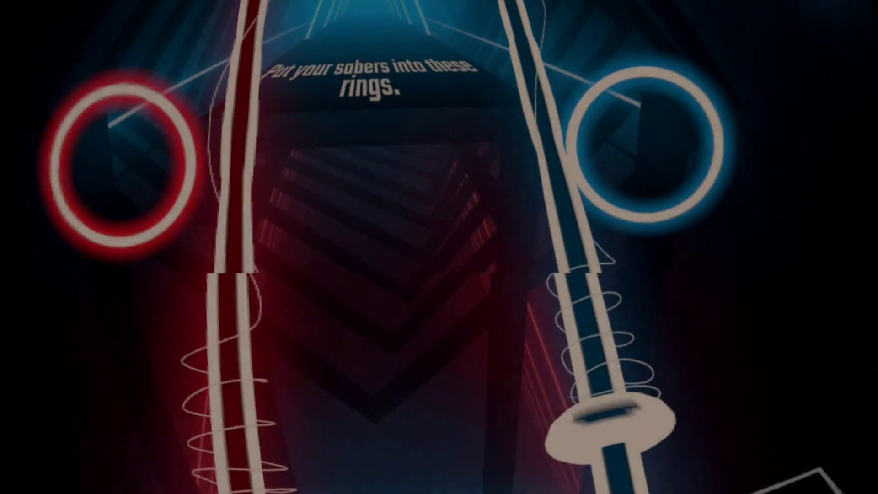